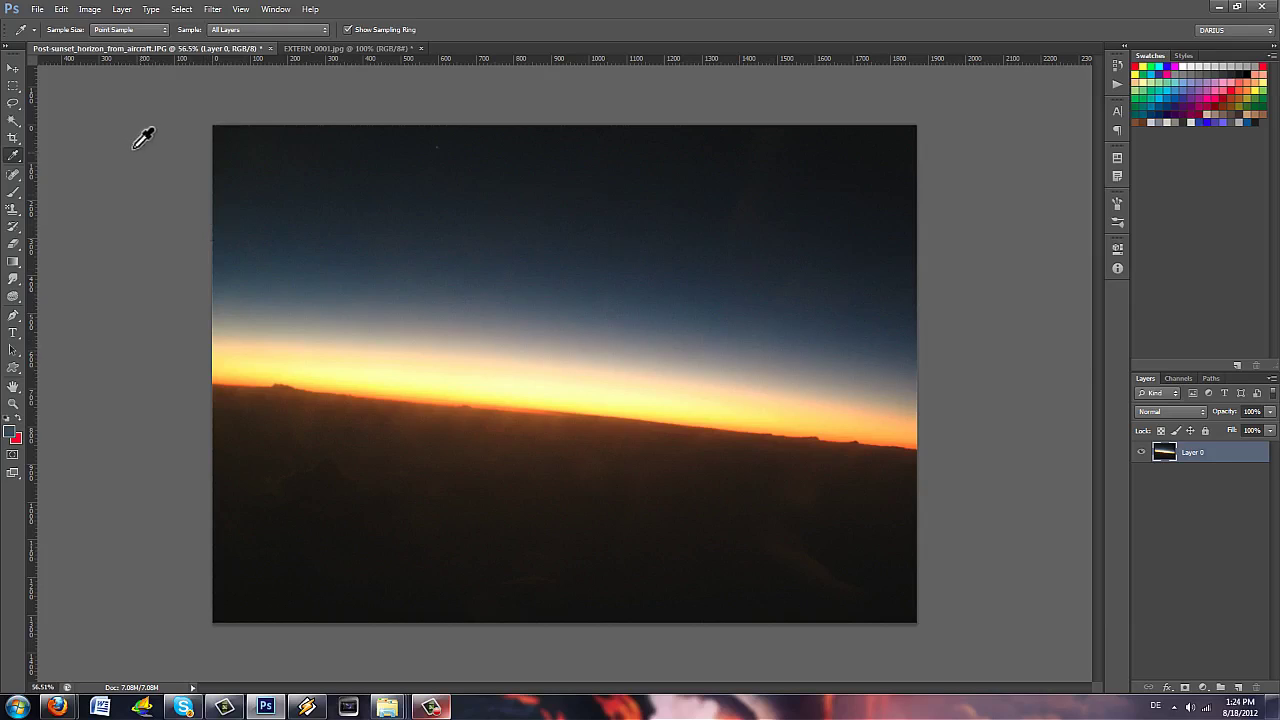
Step: Sample the horizon's yellow-orange, the dark blue sky and the near-black ground with the Eyedropper
right_click(20, 158)
left_click(59, 154)
left_click(757, 423)
left_click(272, 269)
left_click(348, 542)
Step: With the Brush Tool active, Alt-sample the horizon glow's pale yellow as foreground colour
left_click(12, 193)
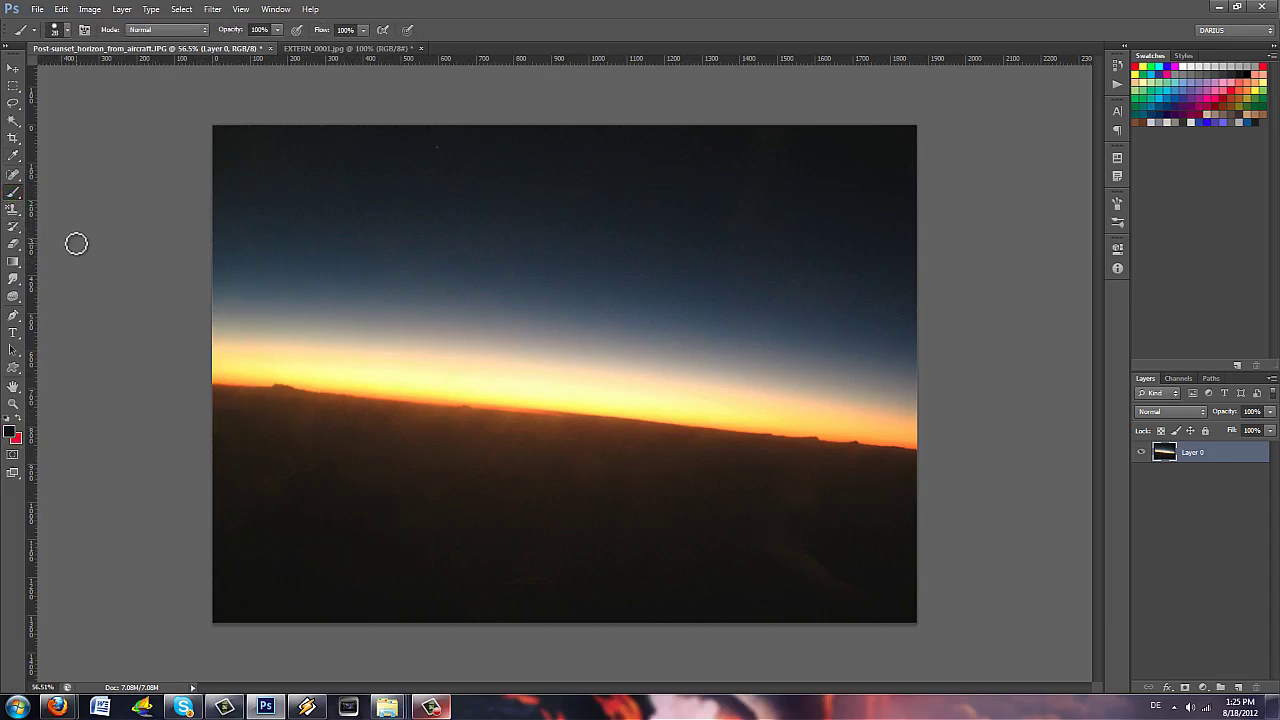
left_click(12, 175)
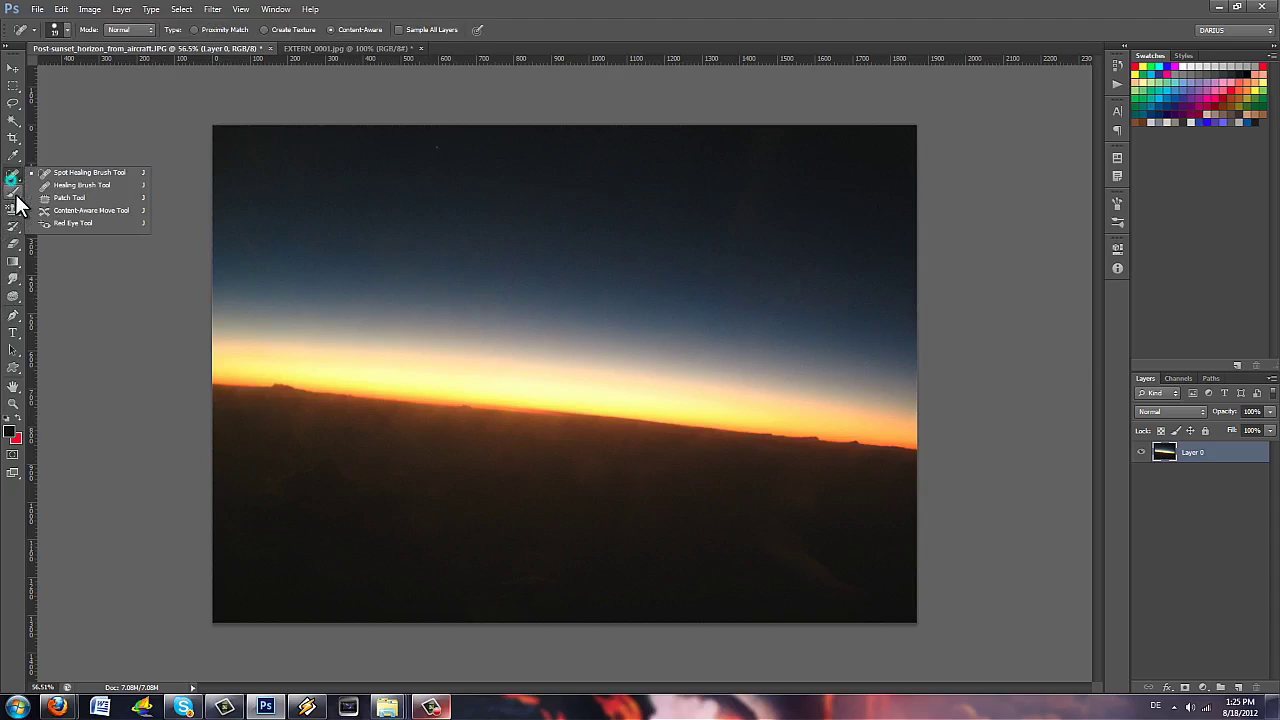
left_click(13, 193)
left_click(70, 189)
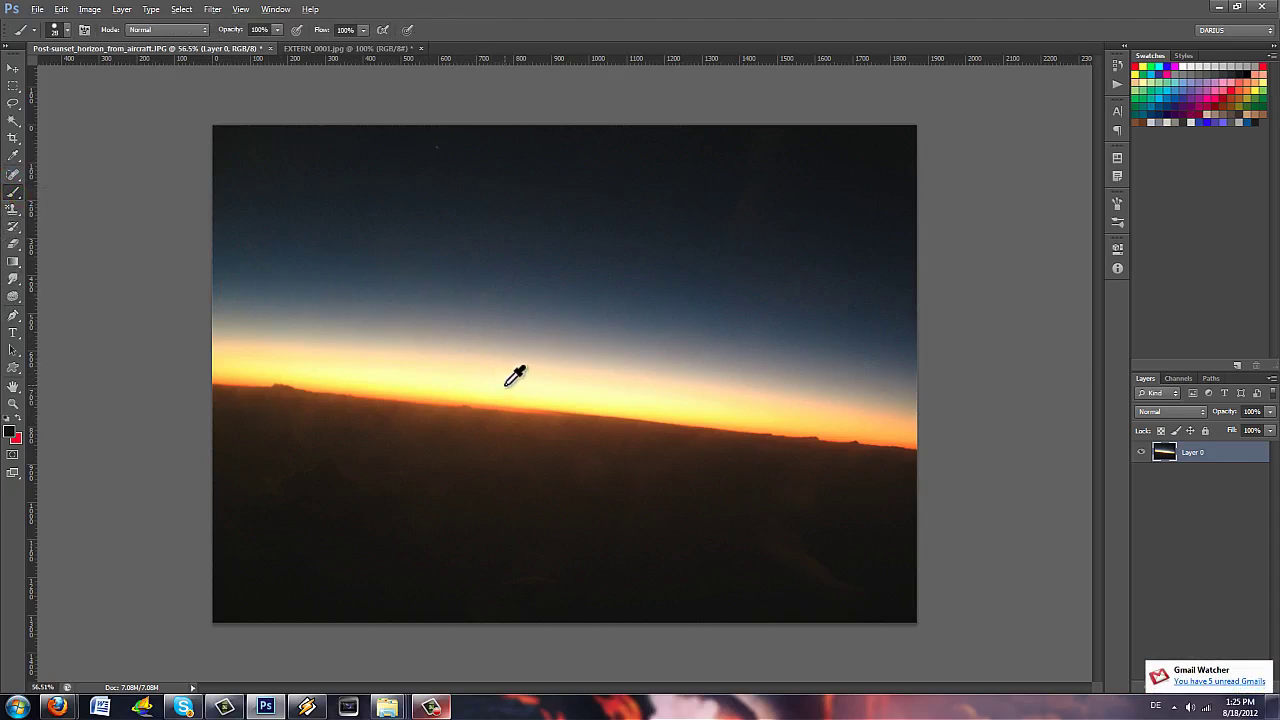
left_click(541, 388, "alt")
left_click(690, 378, "alt")
left_click(580, 269, "alt")
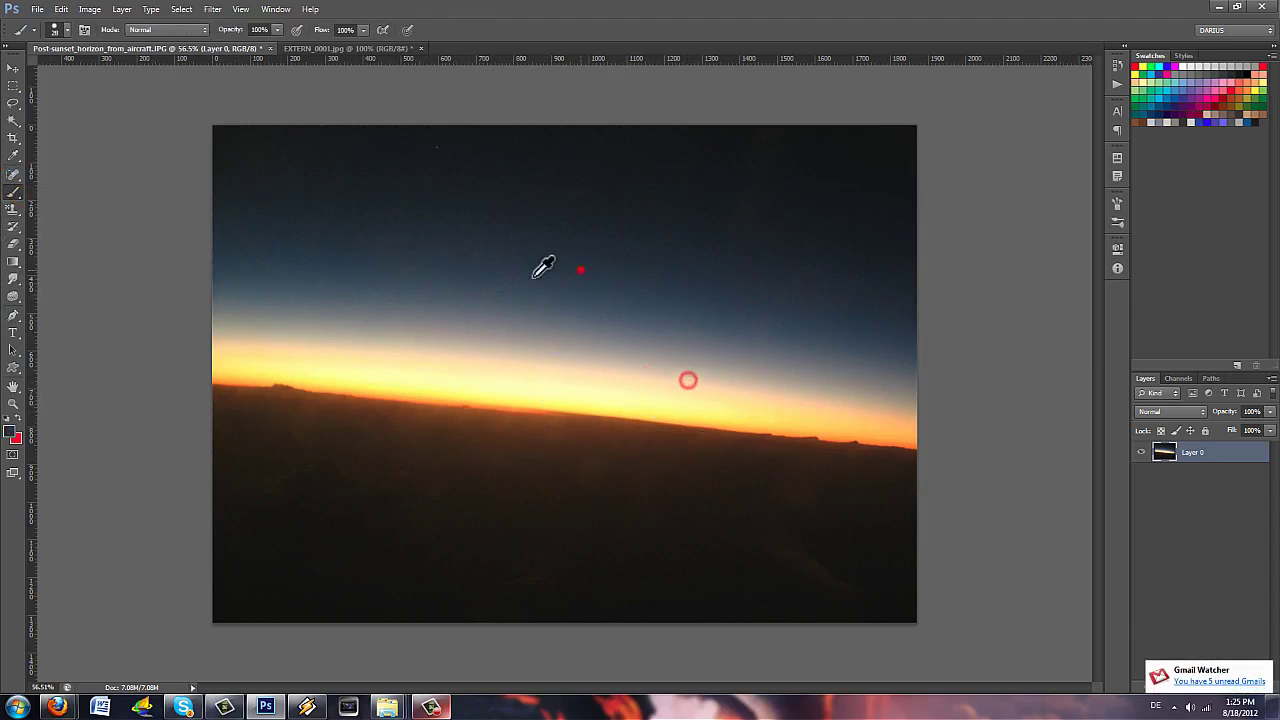
left_click(410, 311, "alt")
left_click(532, 393, "alt")
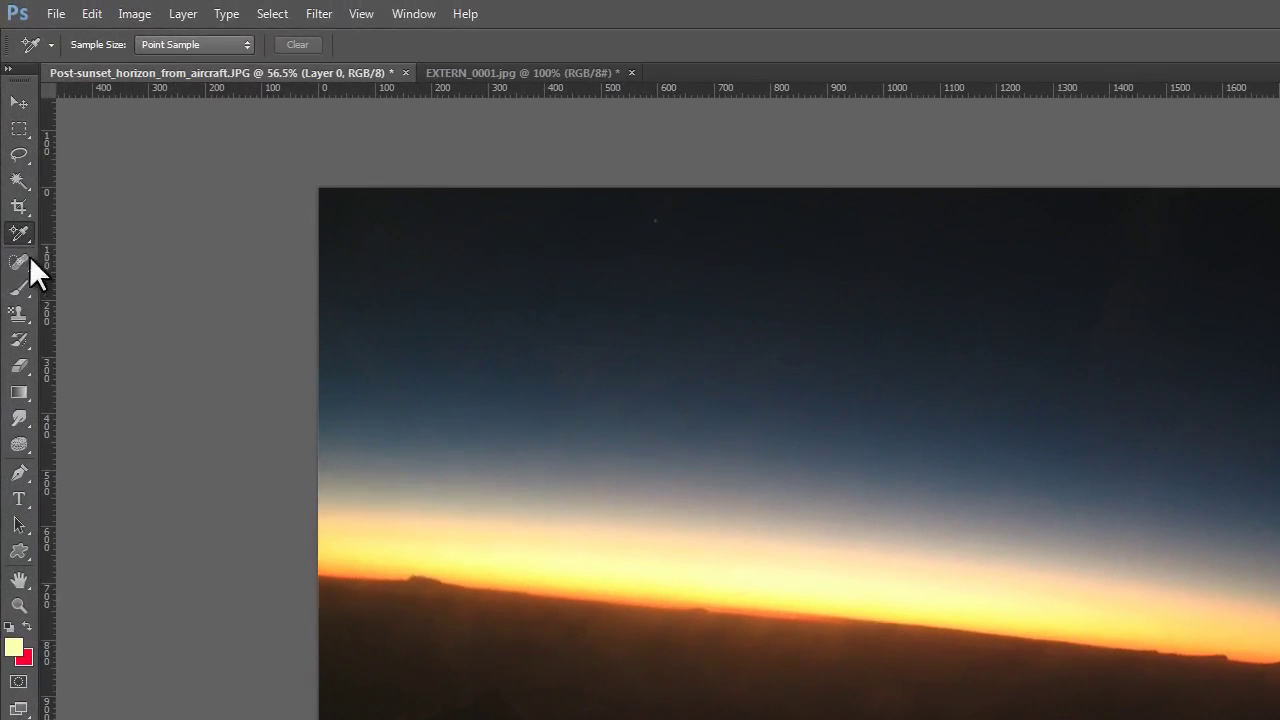
Step: Place four Color Sampler points on the horizon glow, sky, horizon and dark ground
right_click(13, 160)
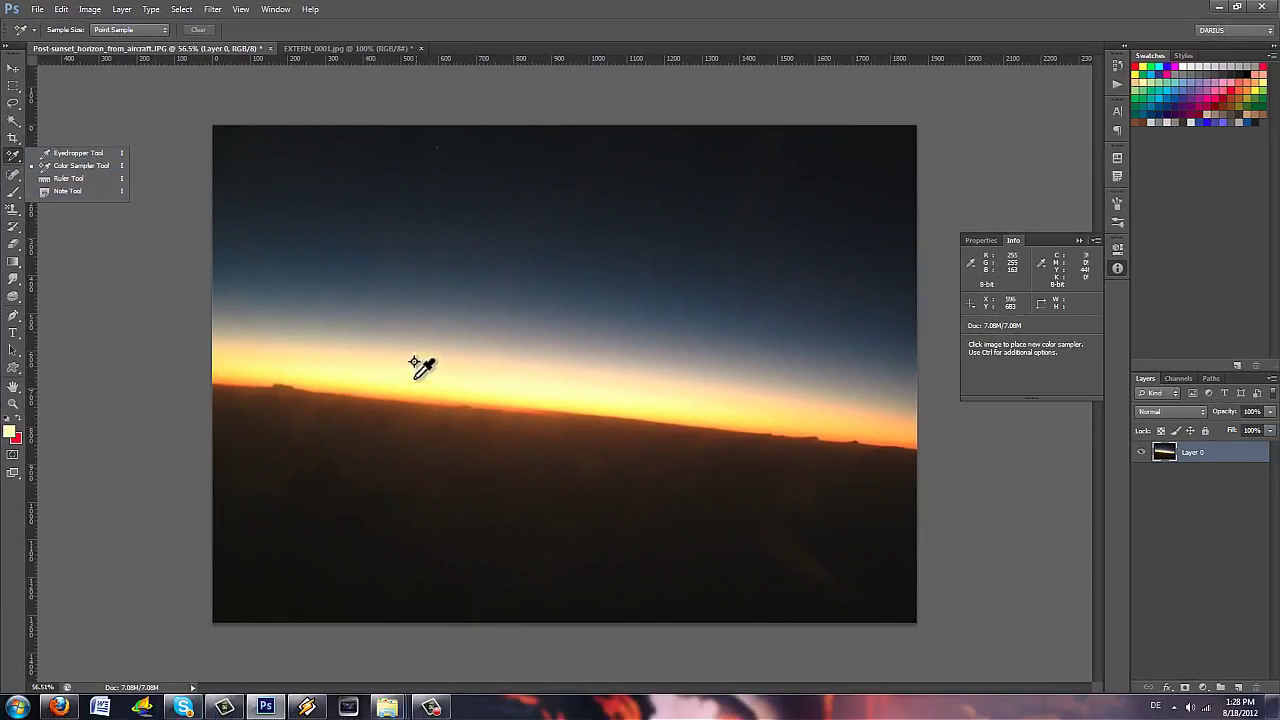
left_click(615, 548)
left_click(490, 339)
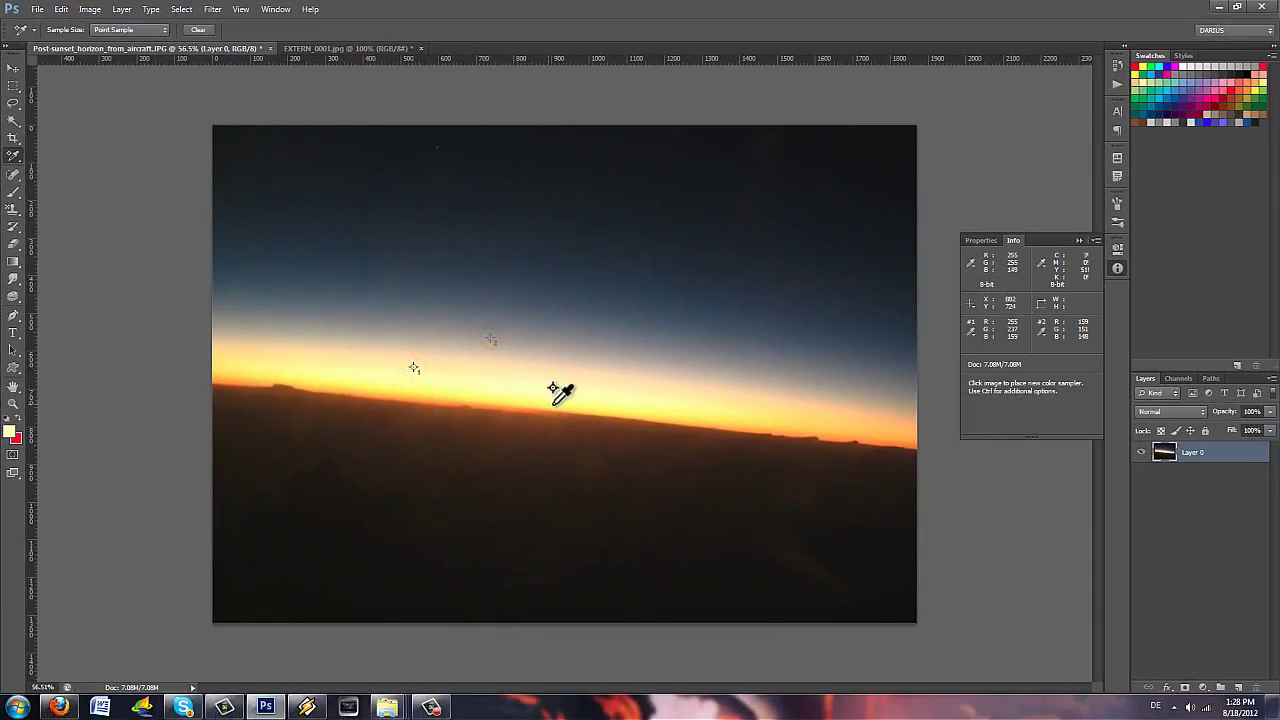
left_click(585, 399)
left_click(628, 464)
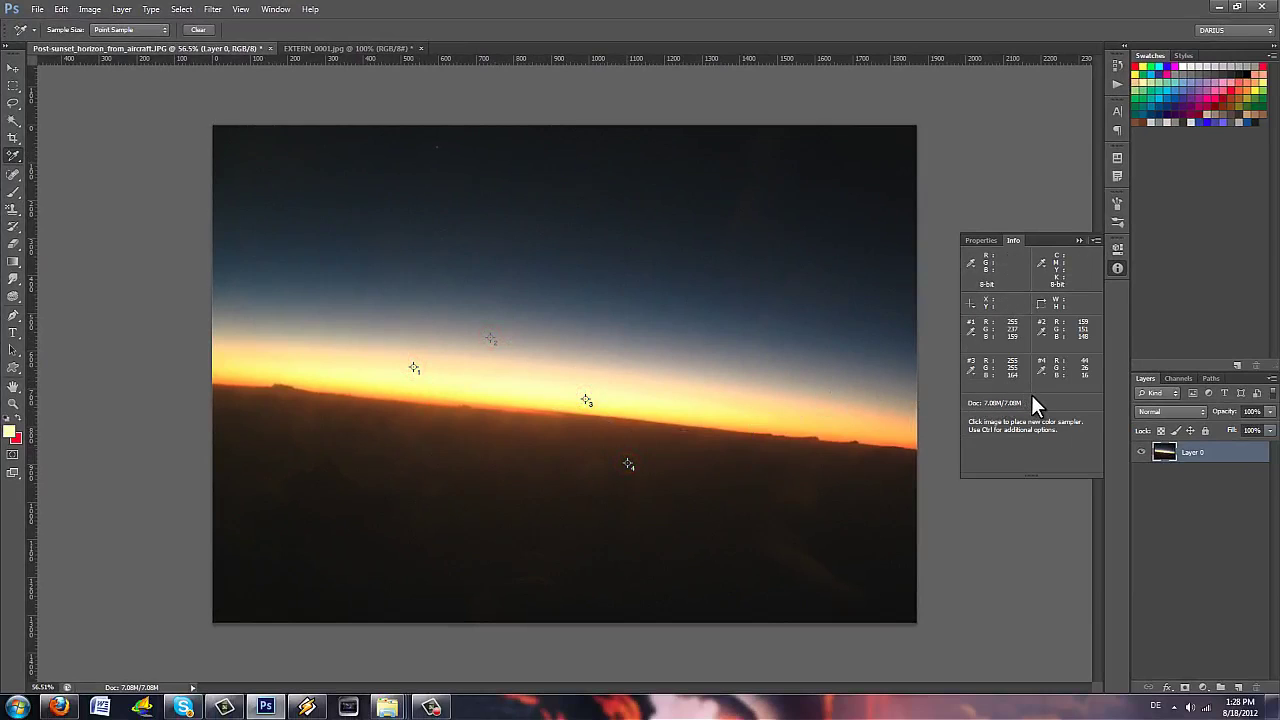
Step: Check sample point 1's colour-mode menu without changes, then clear all sample points
left_click(969, 330)
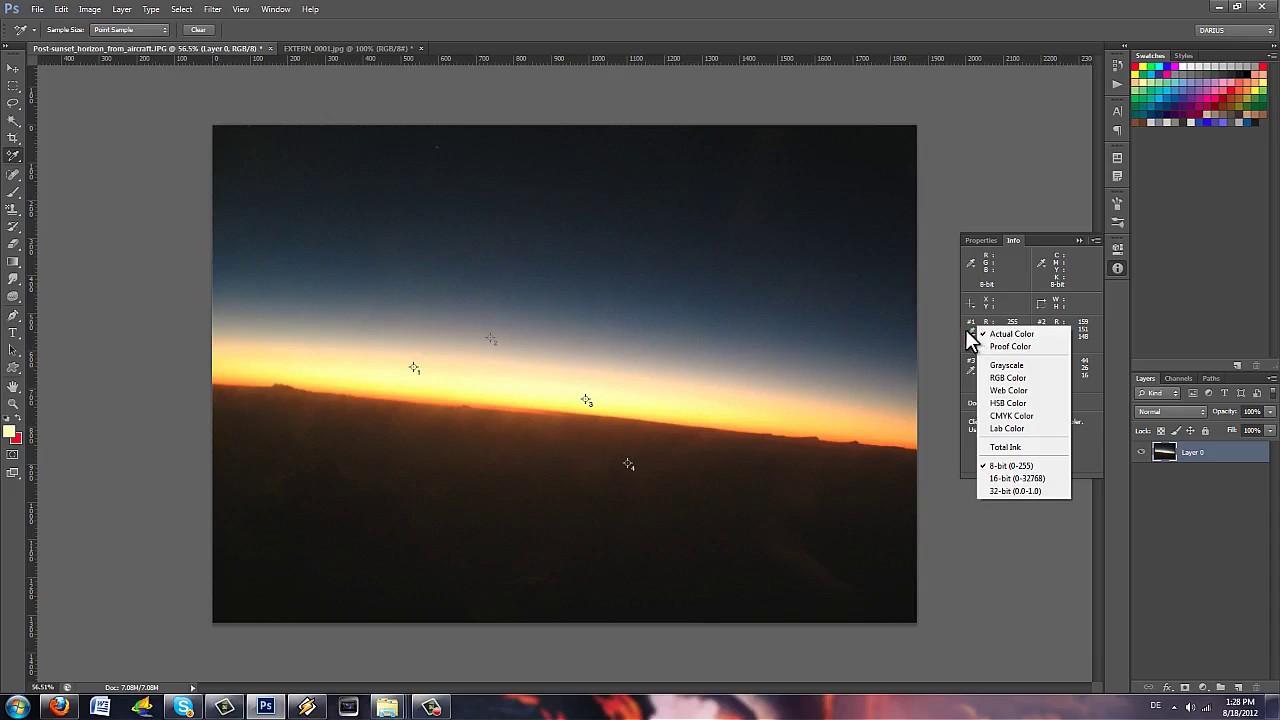
left_click(968, 344)
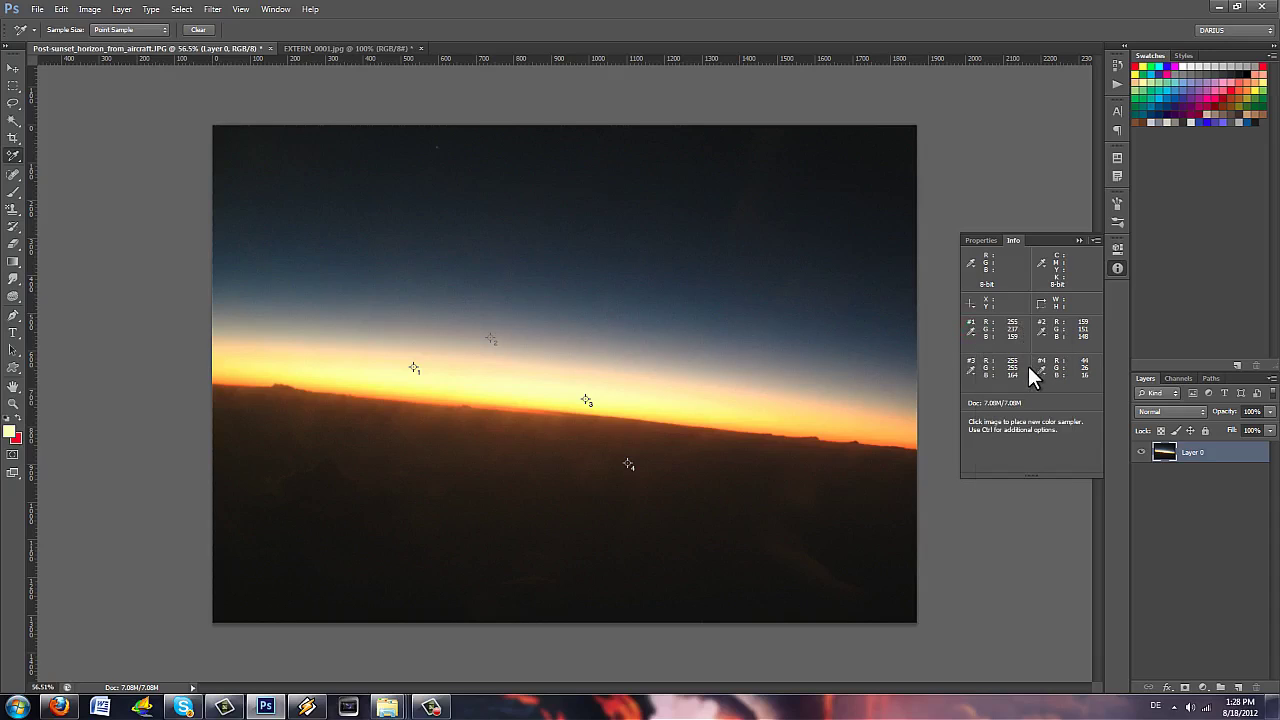
left_click(971, 329)
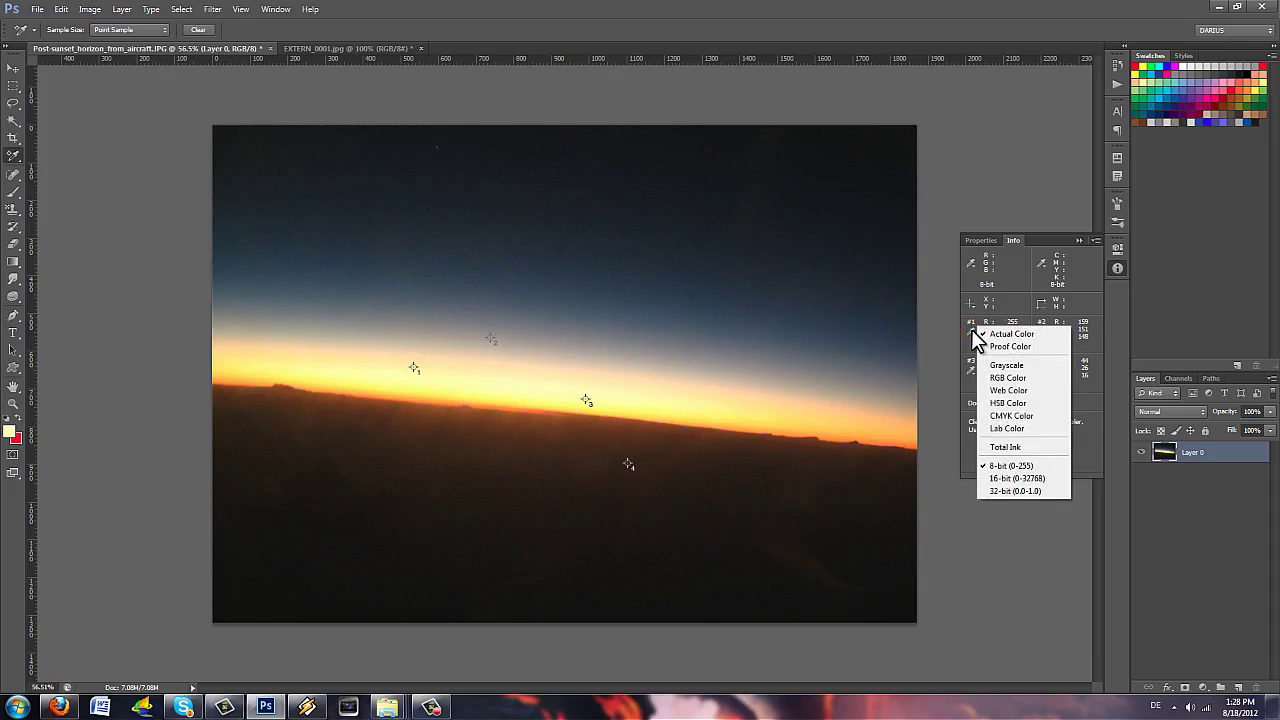
left_click(972, 332)
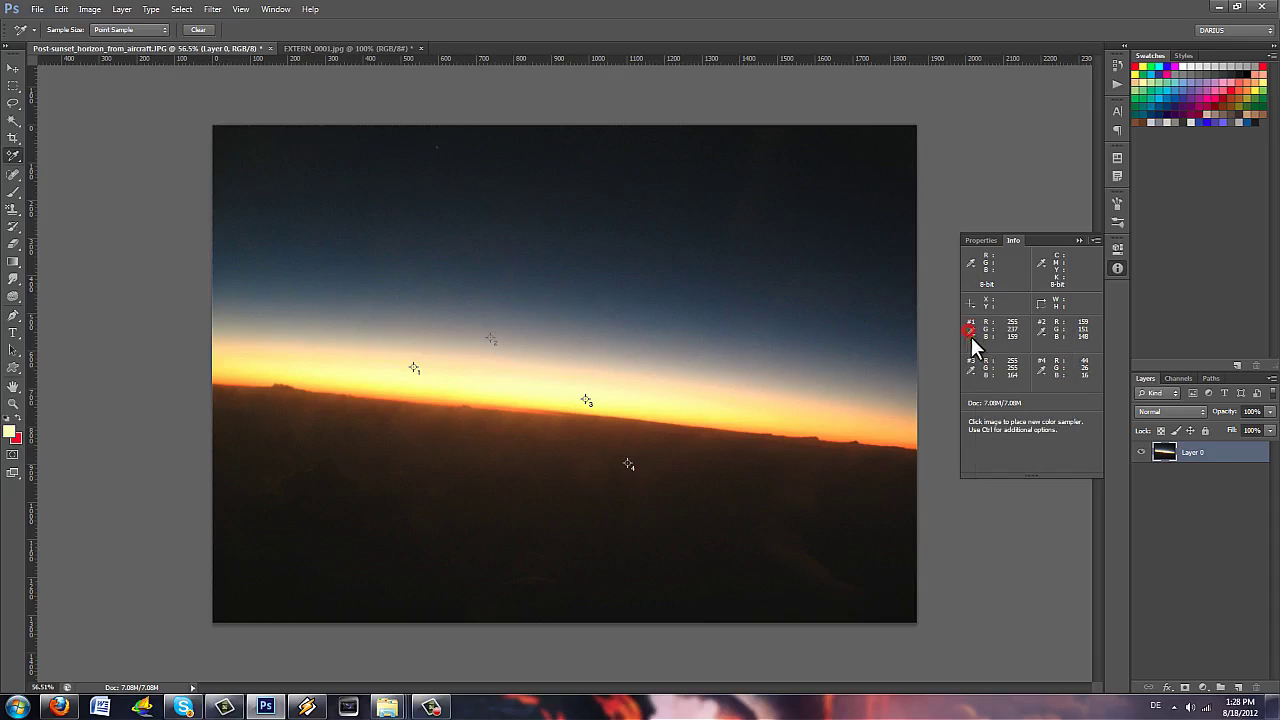
key("ctrl+alt+z")
key("ctrl+alt+z")
key("ctrl+alt+z")
key("ctrl+alt+z")
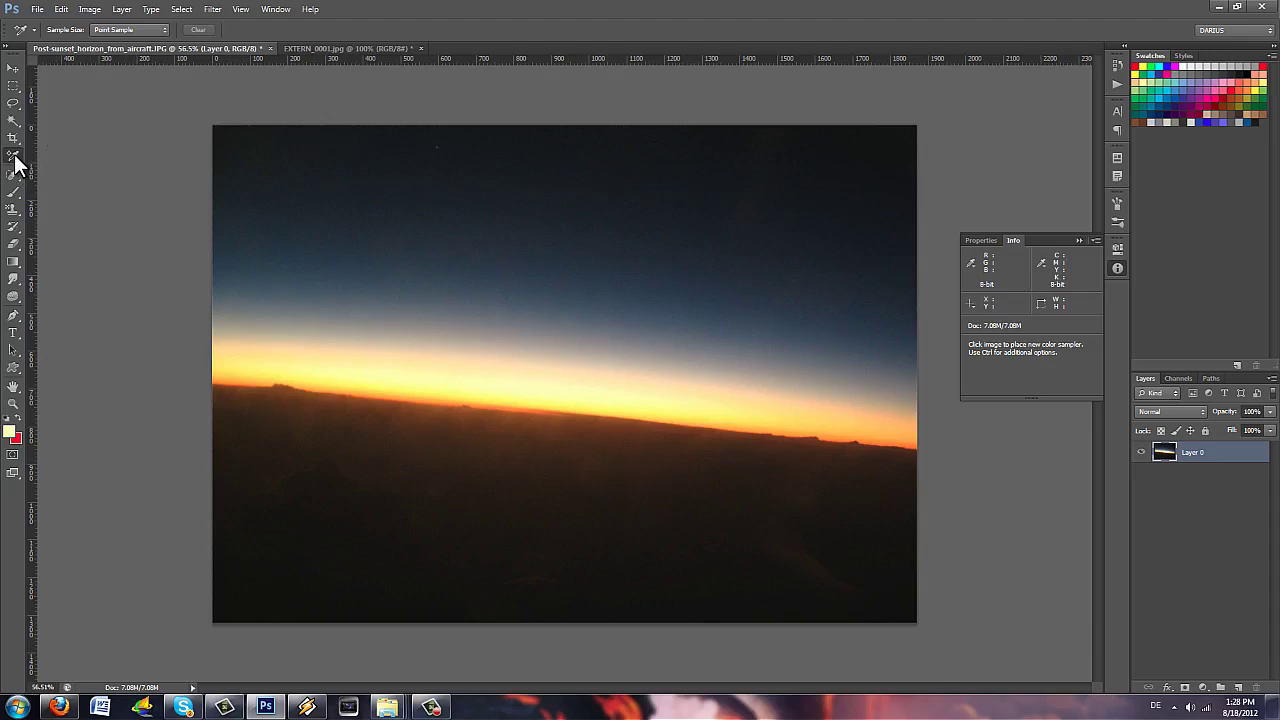
Step: Hide the Info panel, measure the horizon's tilt with the Ruler Tool, and straighten the layer
left_click(1079, 242)
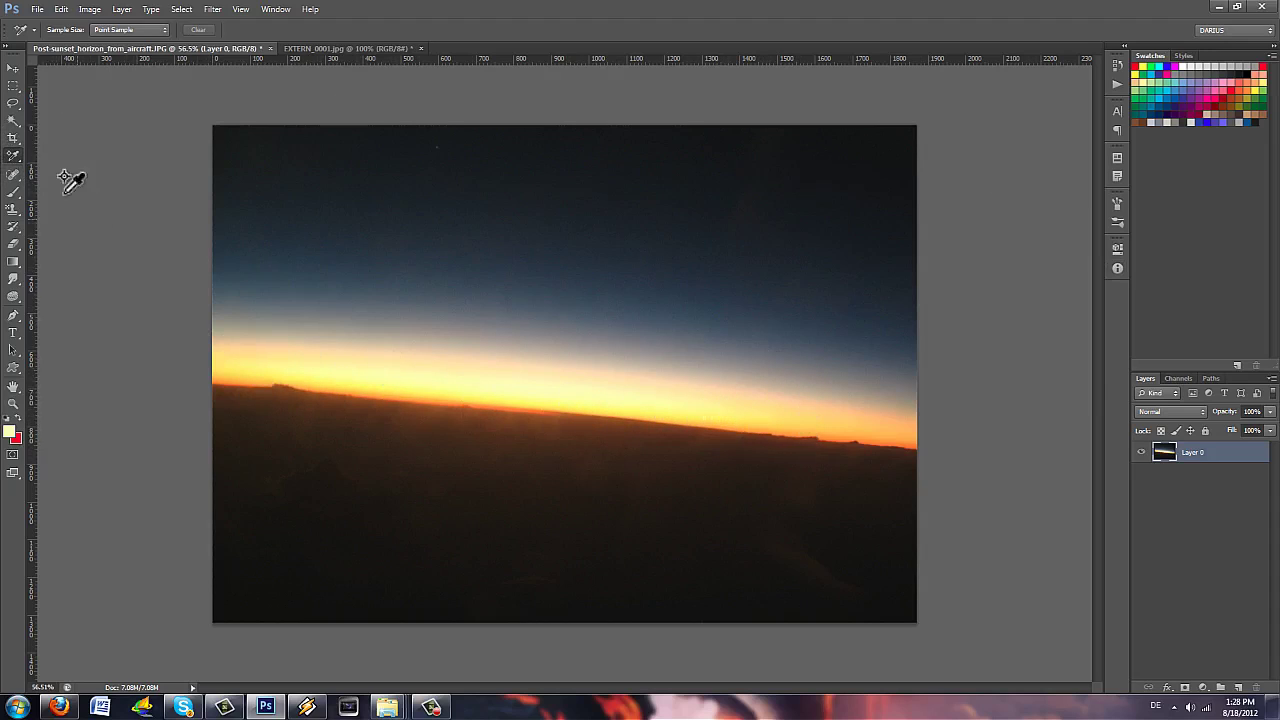
left_click(14, 160)
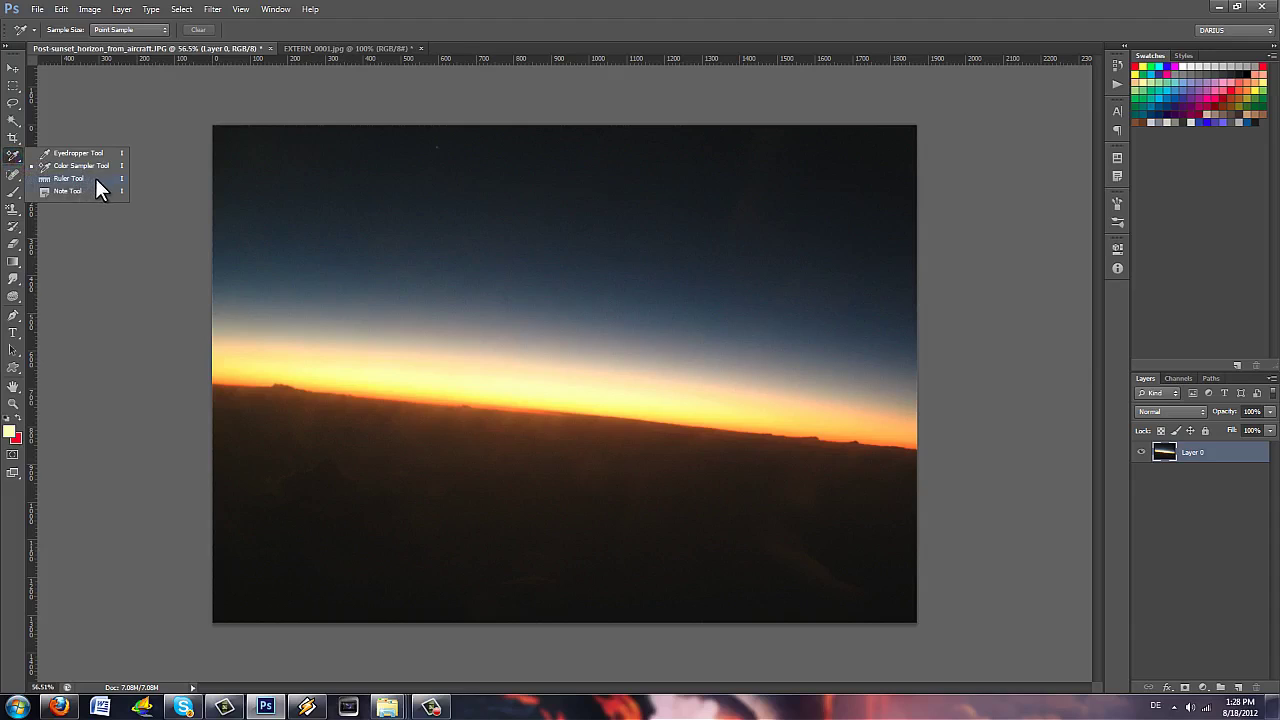
left_click(69, 178)
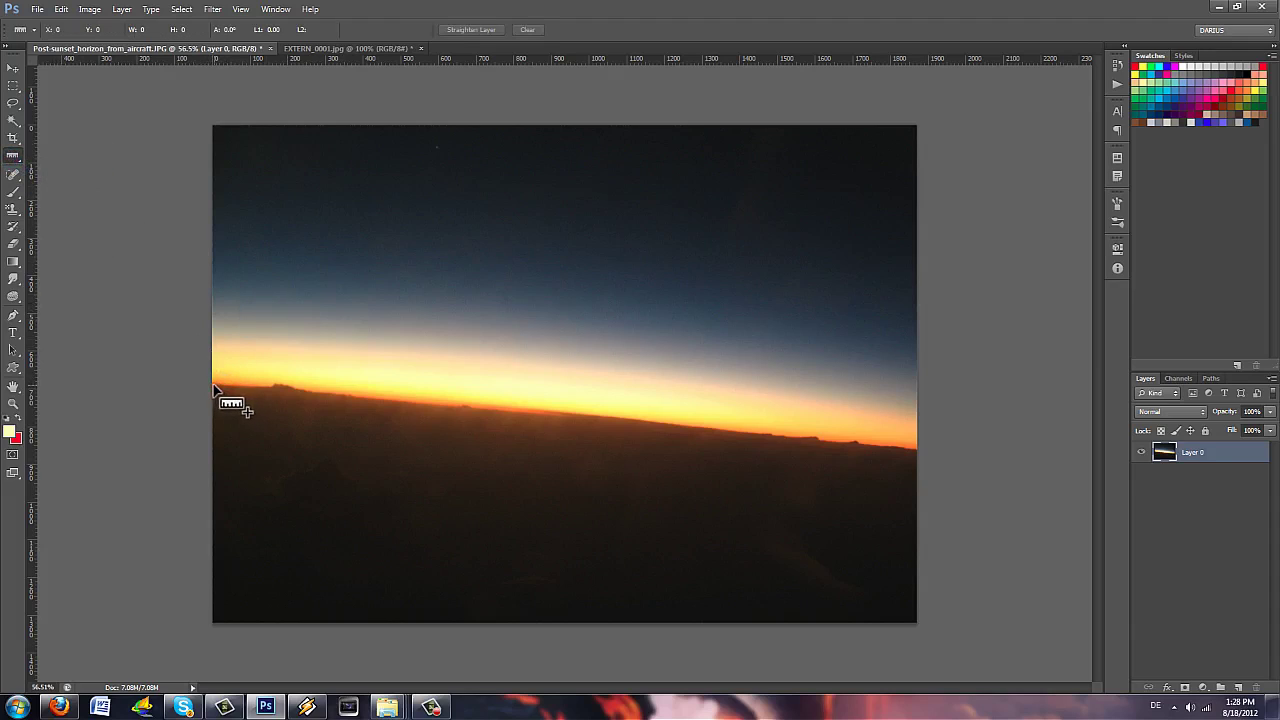
left_click_drag(208, 386, 918, 450)
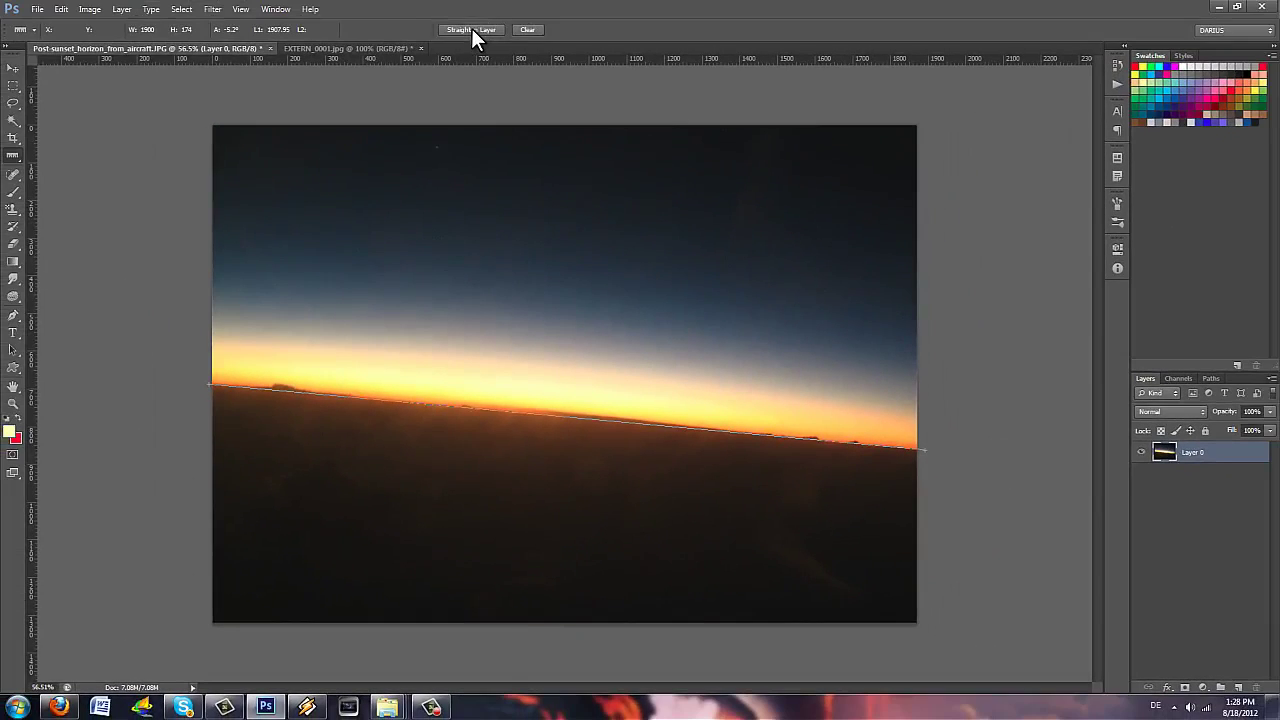
left_click(471, 29)
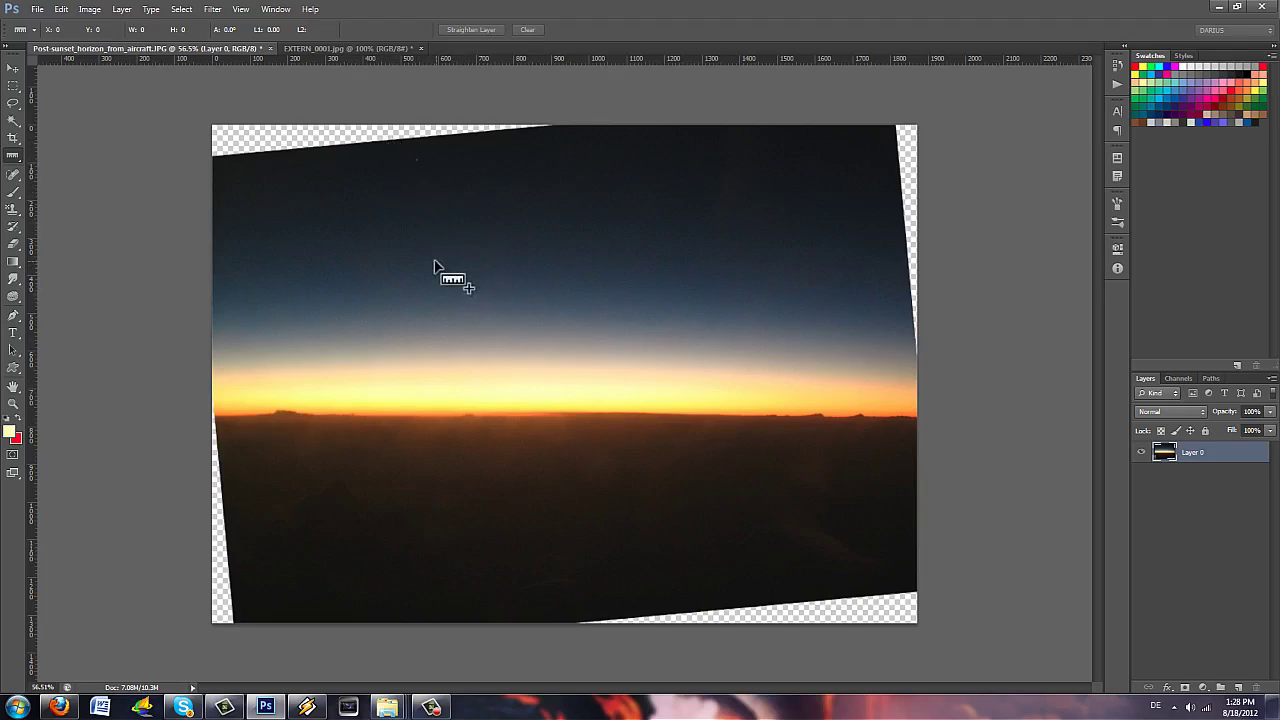
Step: Crop the photo to a rectangular selection inside the transparent corners, then deselect
left_click(12, 87)
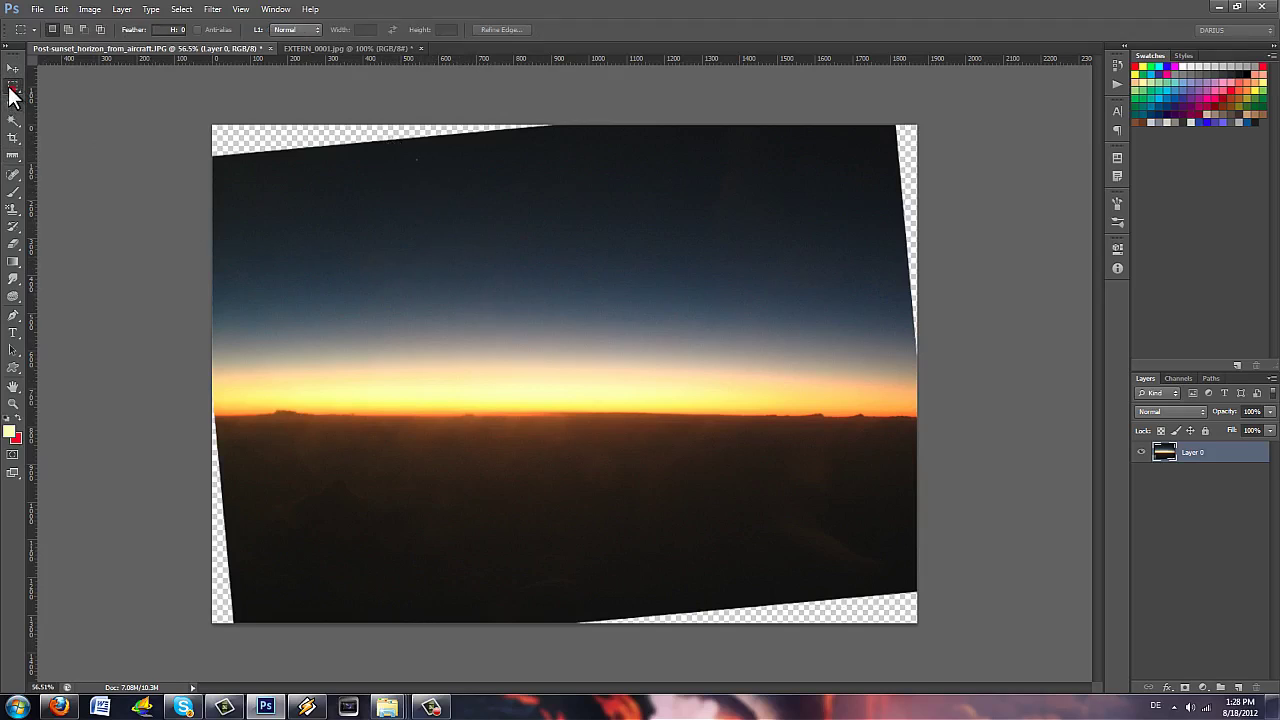
mouse_move(886, 574)
left_mouse_down()
mouse_move(826, 551)
mouse_move(370, 252)
mouse_move(262, 214)
mouse_move(230, 176)
left_mouse_up()
left_click(90, 9)
left_click(108, 141)
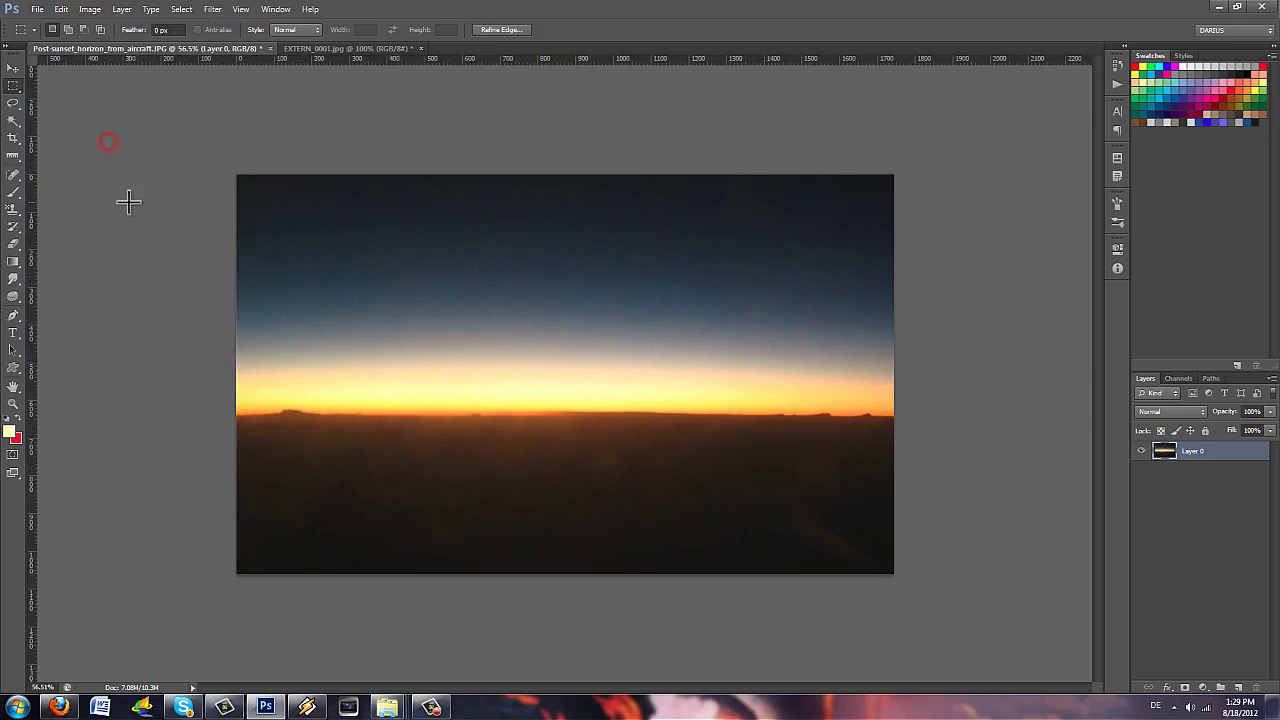
left_click(128, 201)
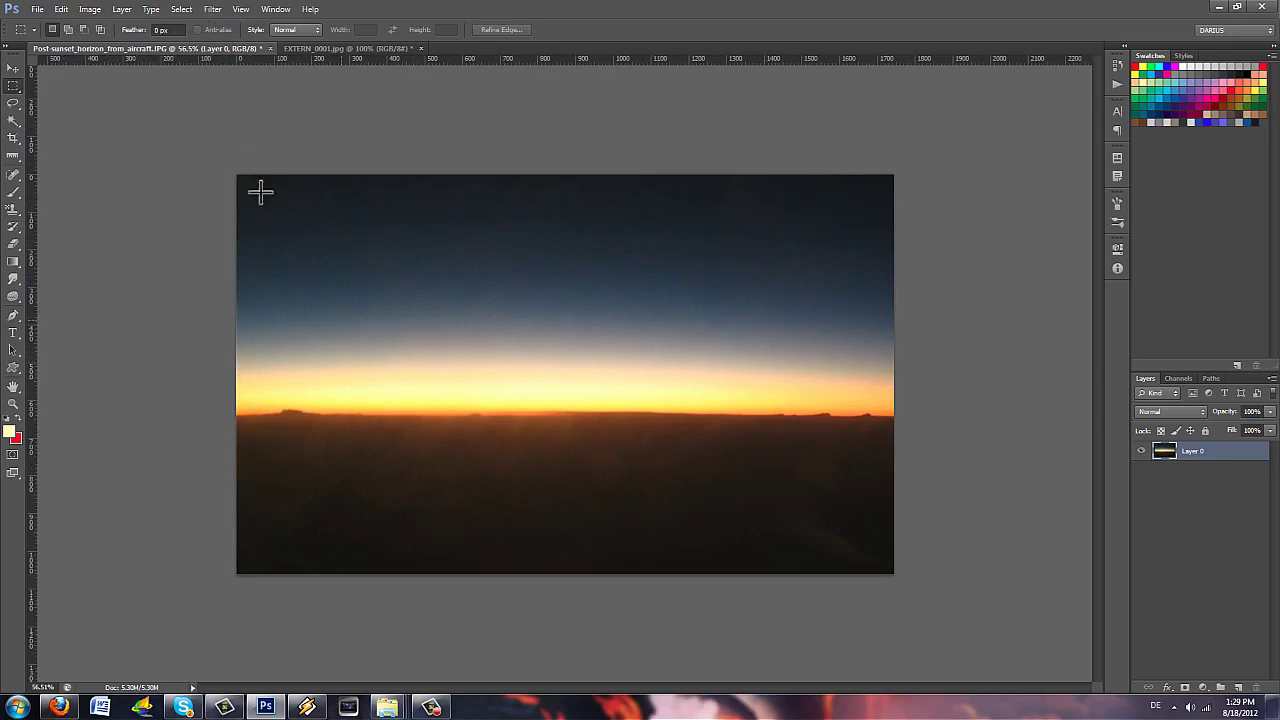
Step: View the cropped photo at 100% actual pixels, zoom out to the whole image, and select all
left_click(13, 402)
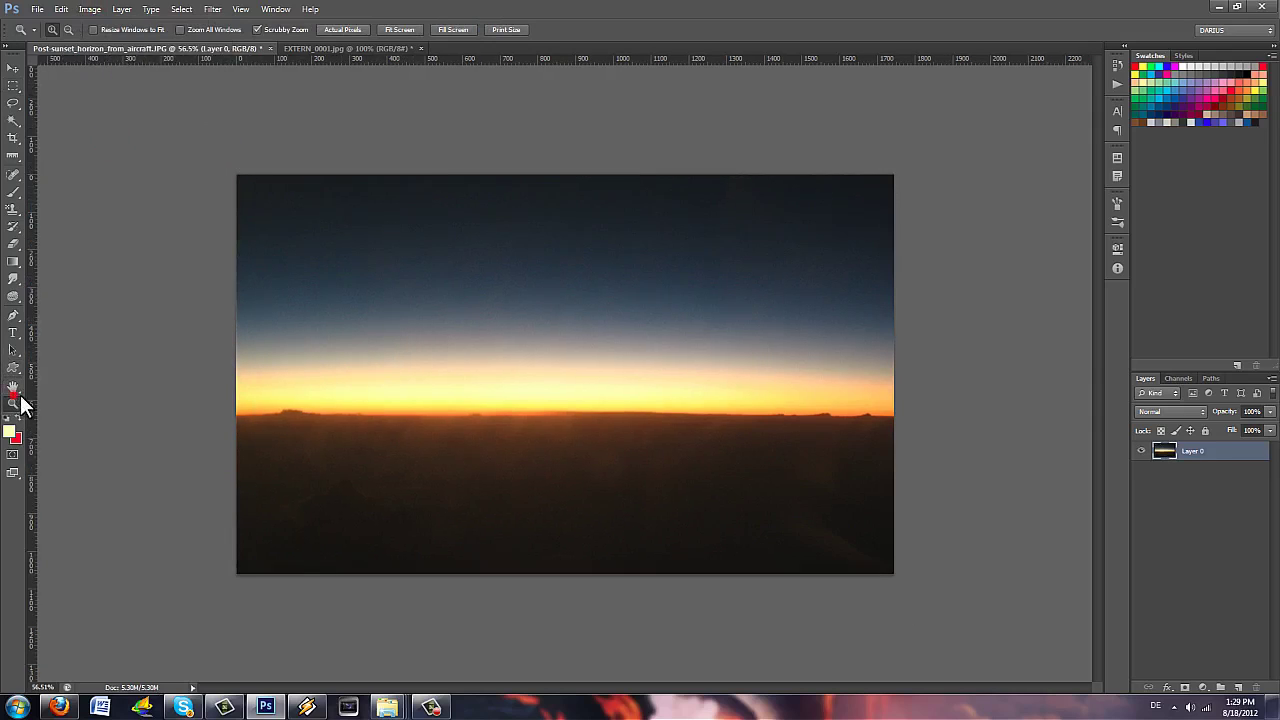
left_click(340, 30)
scroll(406, 291, "down", 2)
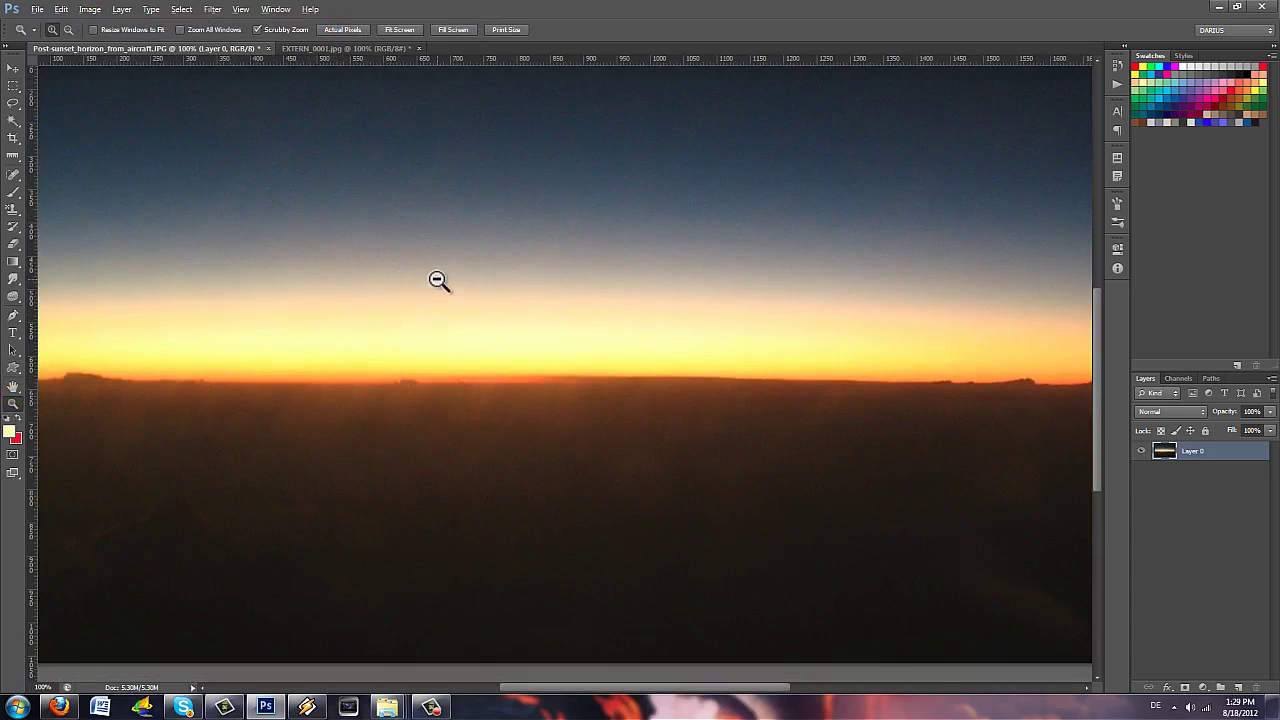
left_click(438, 280, "alt")
left_click_drag(380, 68, 369, 77)
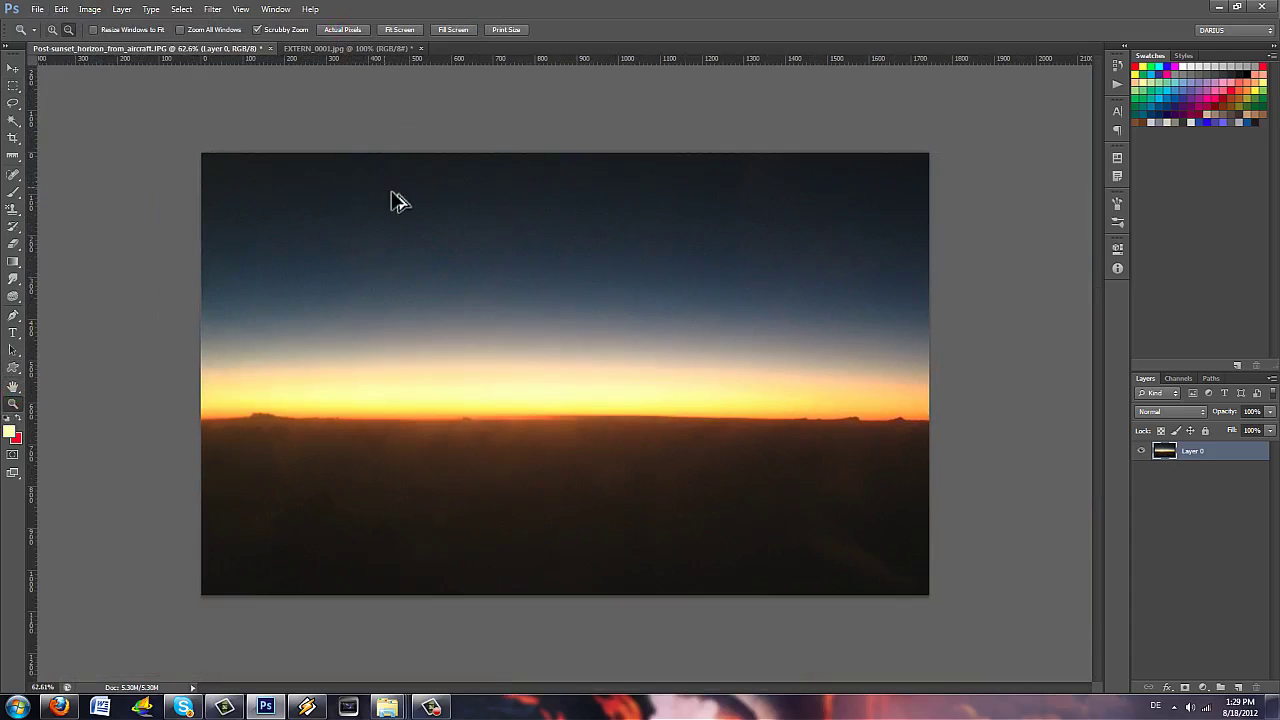
key("ctrl+a")
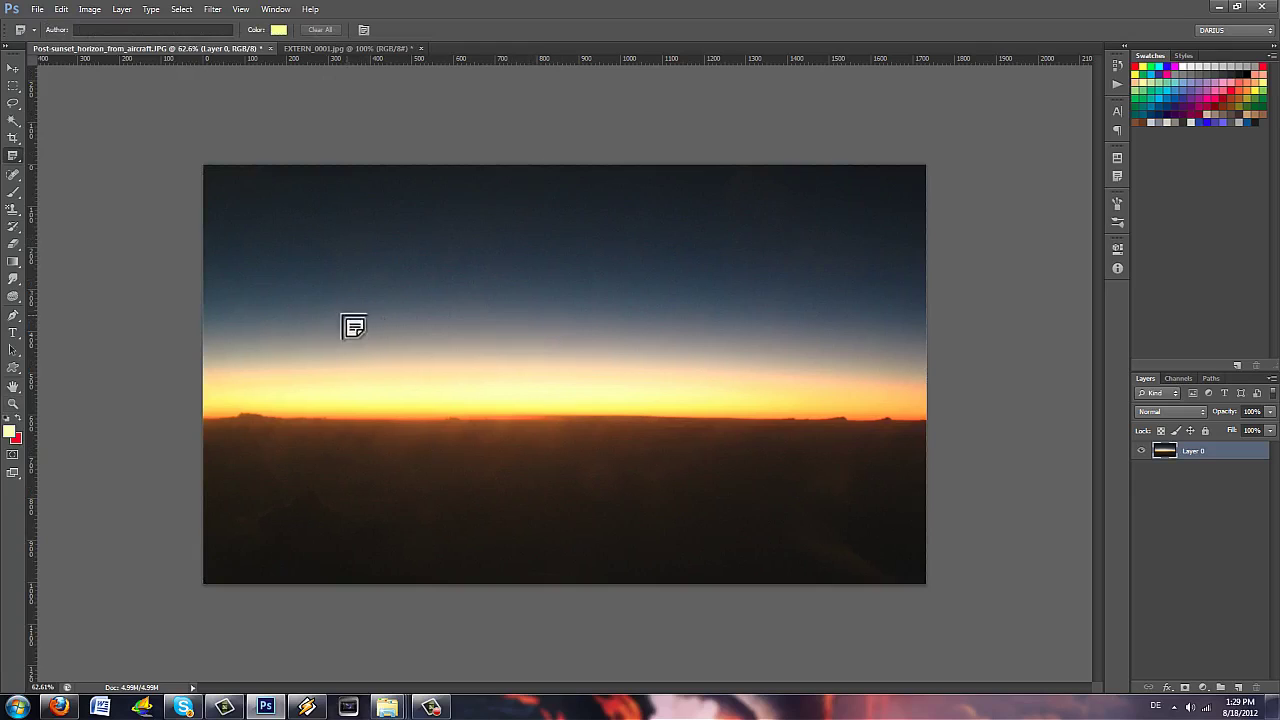
Step: Add a note reading 'I straightened the horizon with my ruler tool', reopen it and float the Notes panel
left_click(302, 368)
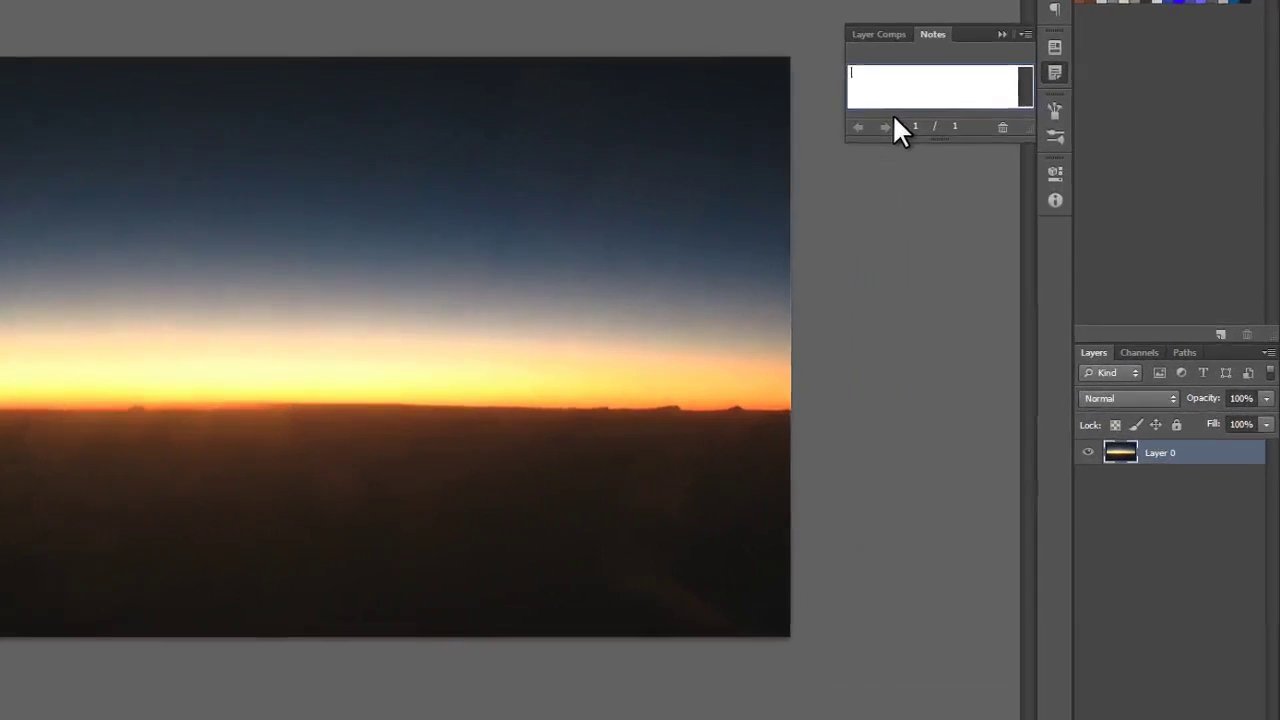
type("I straight")
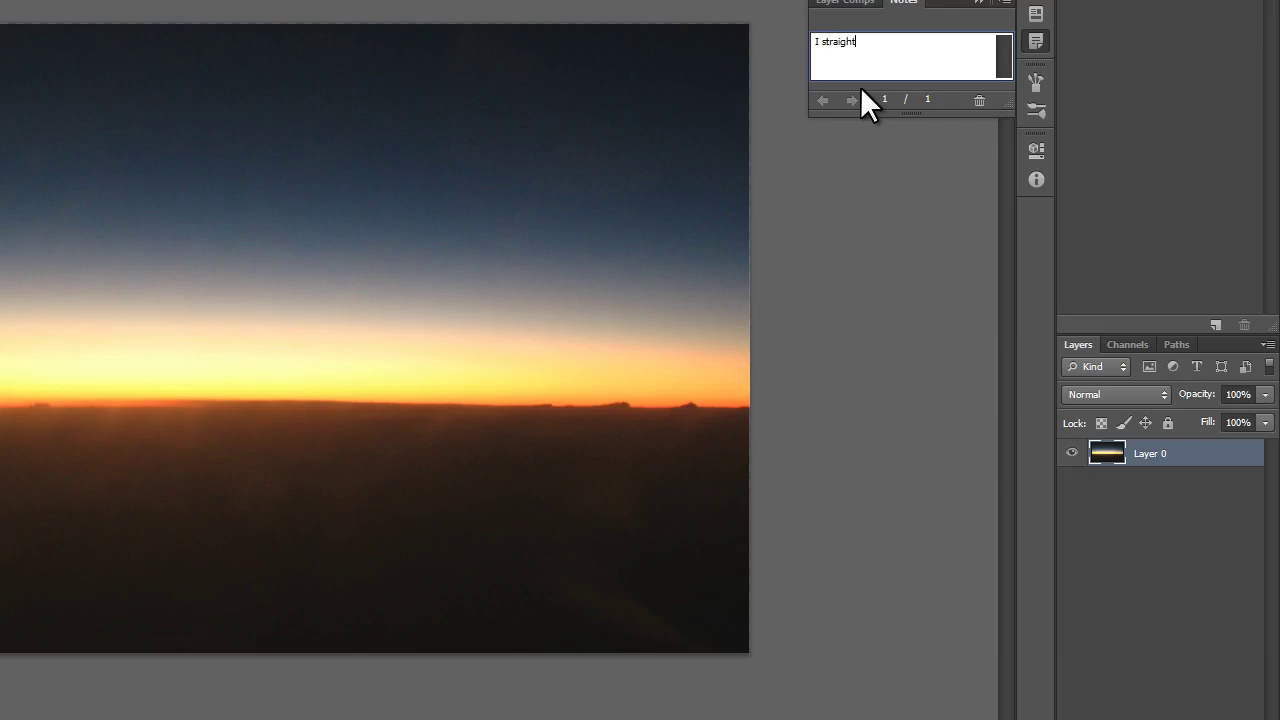
type("ened the horizon with my ruler tool.")
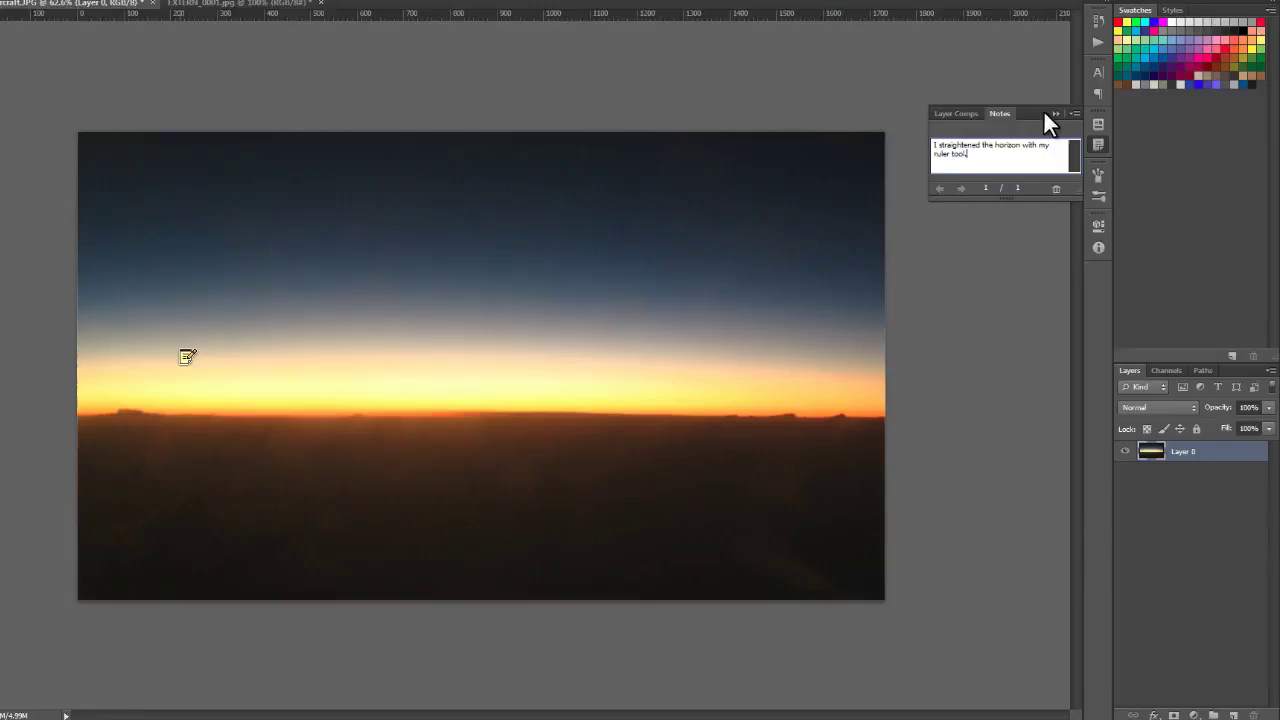
left_click(975, 1)
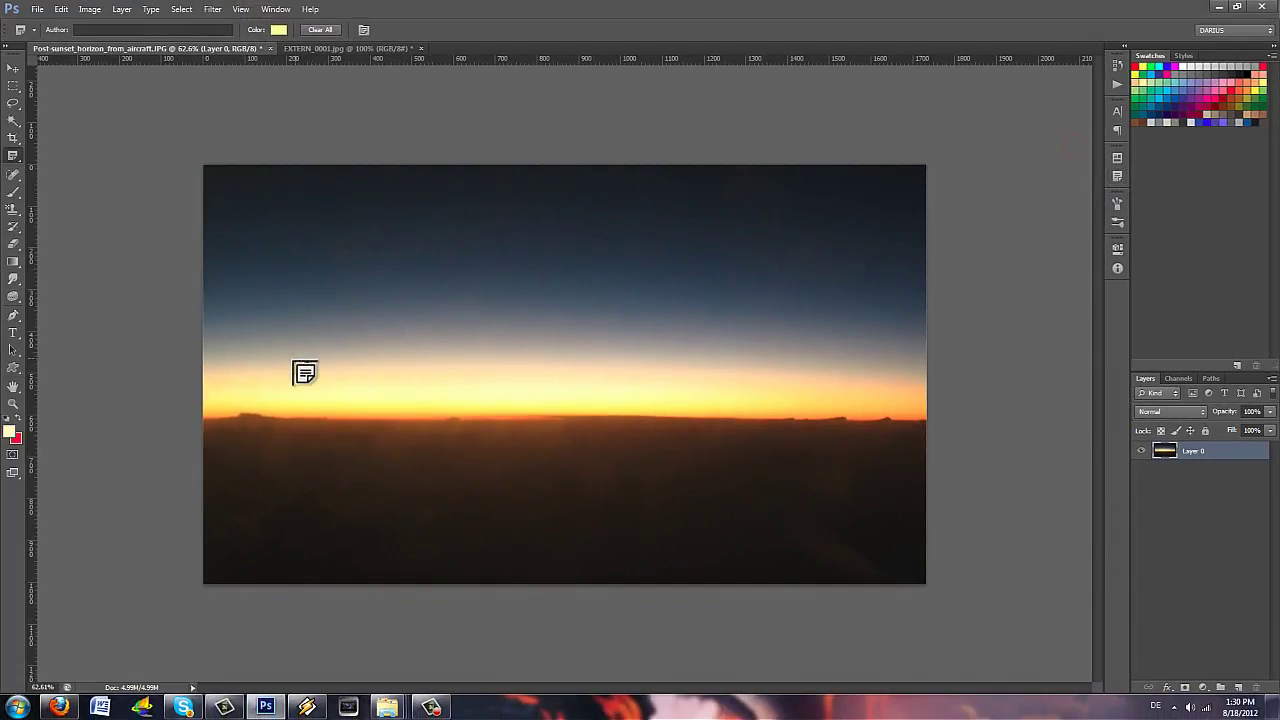
right_click(297, 363)
left_click(344, 408)
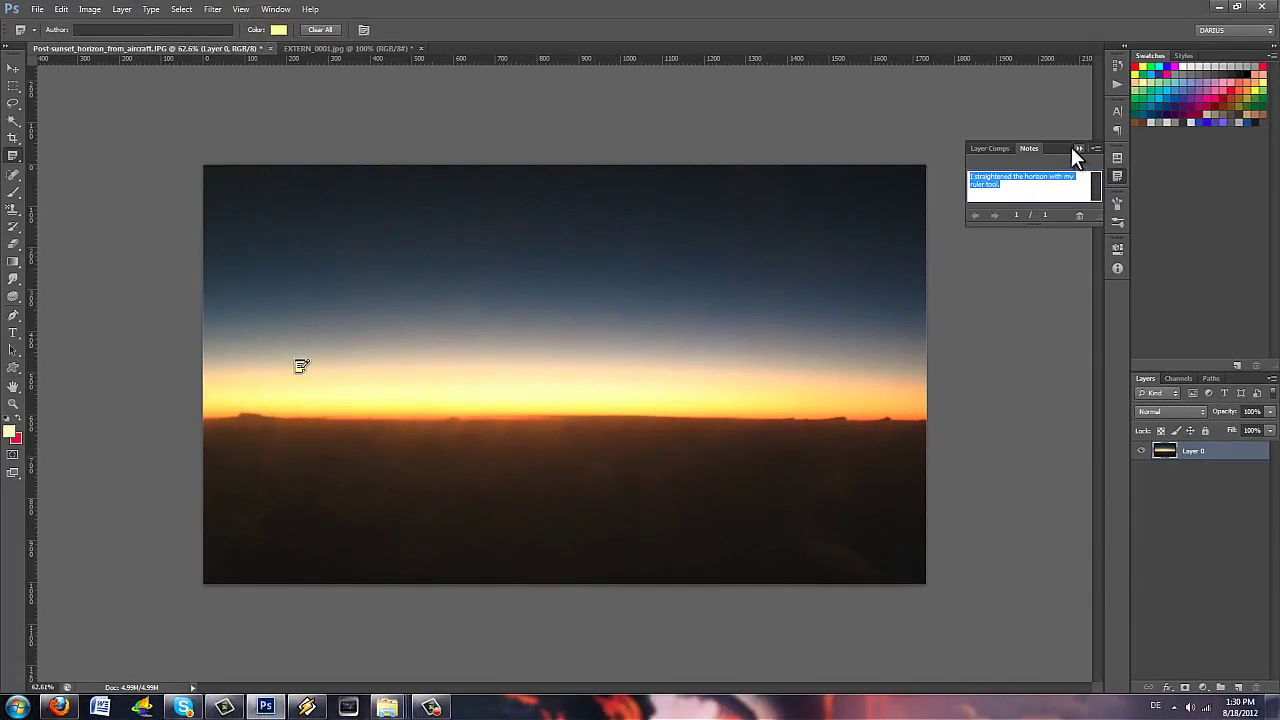
left_click_drag(1075, 155, 1118, 165)
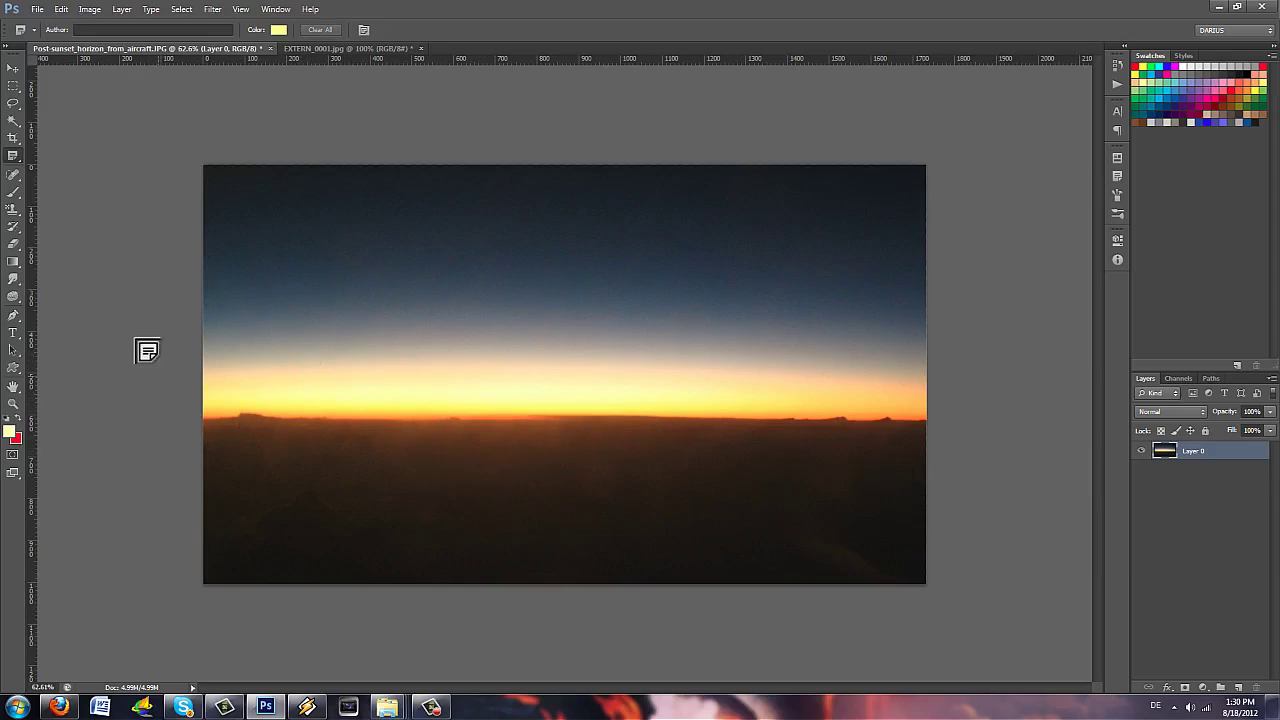
Step: Switch to the EXTERN_0001.jpg acne portrait, zoomed in, with the Spot Healing Brush active
left_click(13, 156)
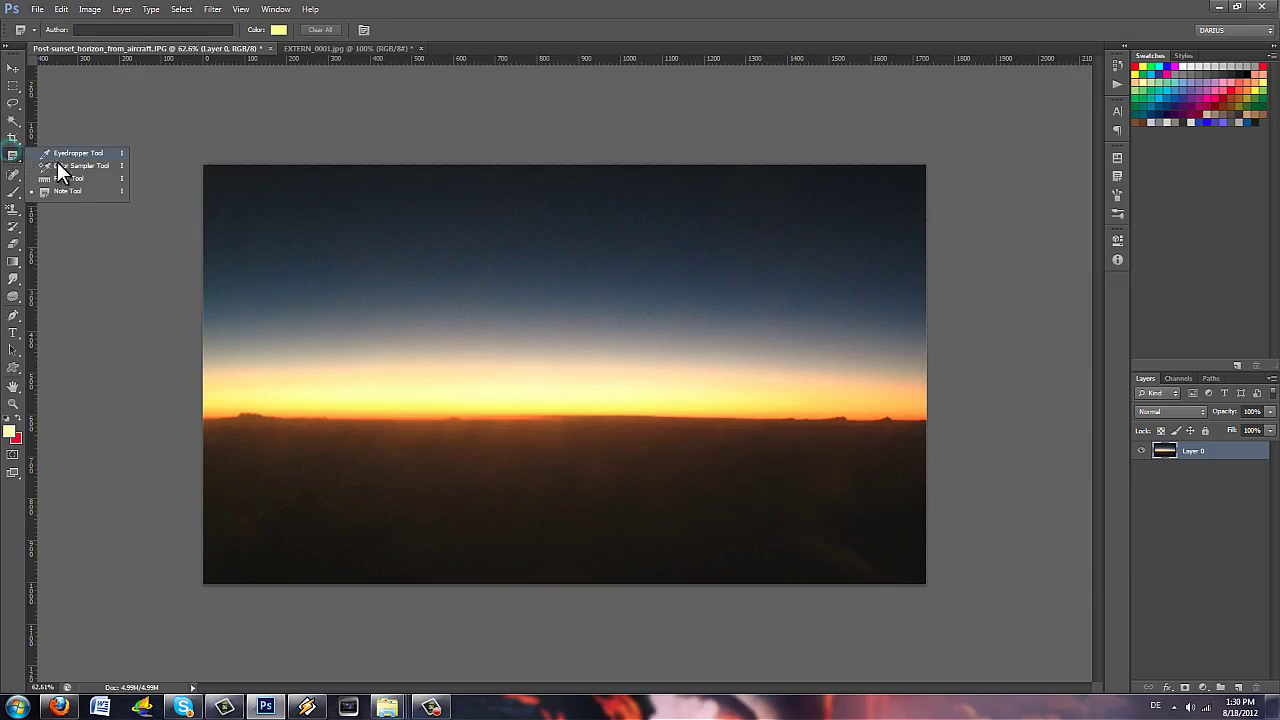
left_click(87, 152)
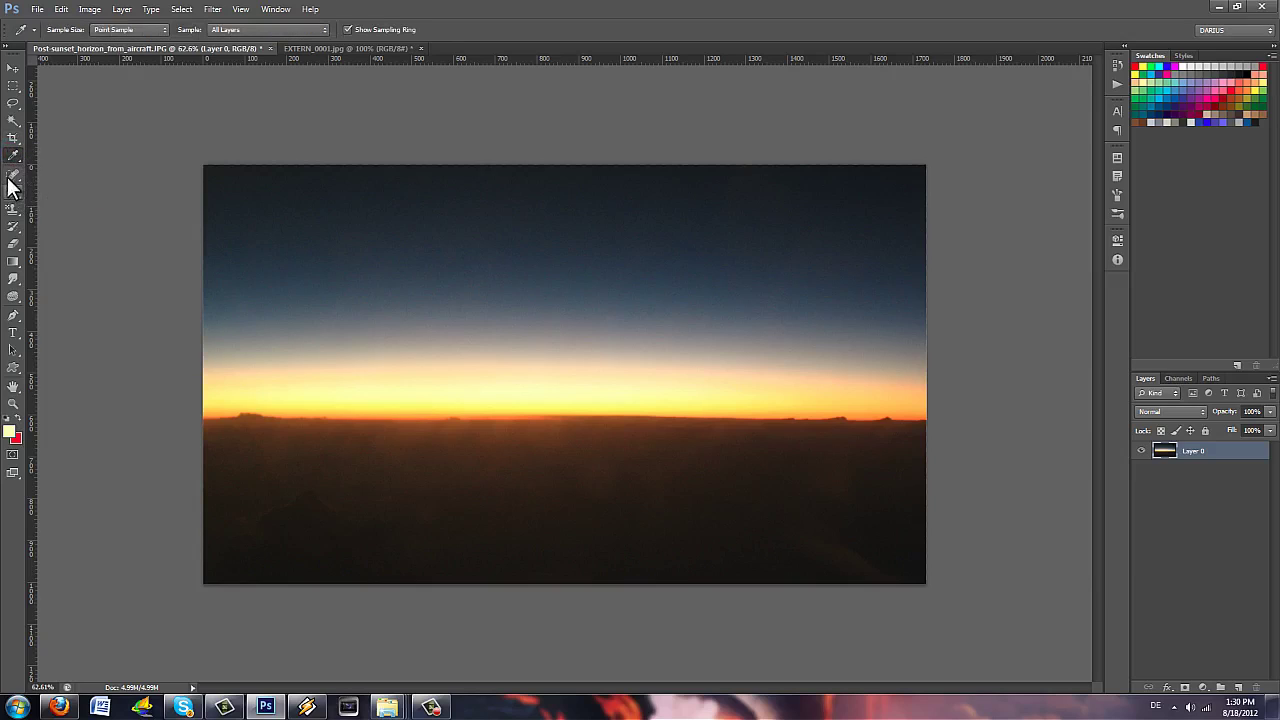
left_click(12, 176)
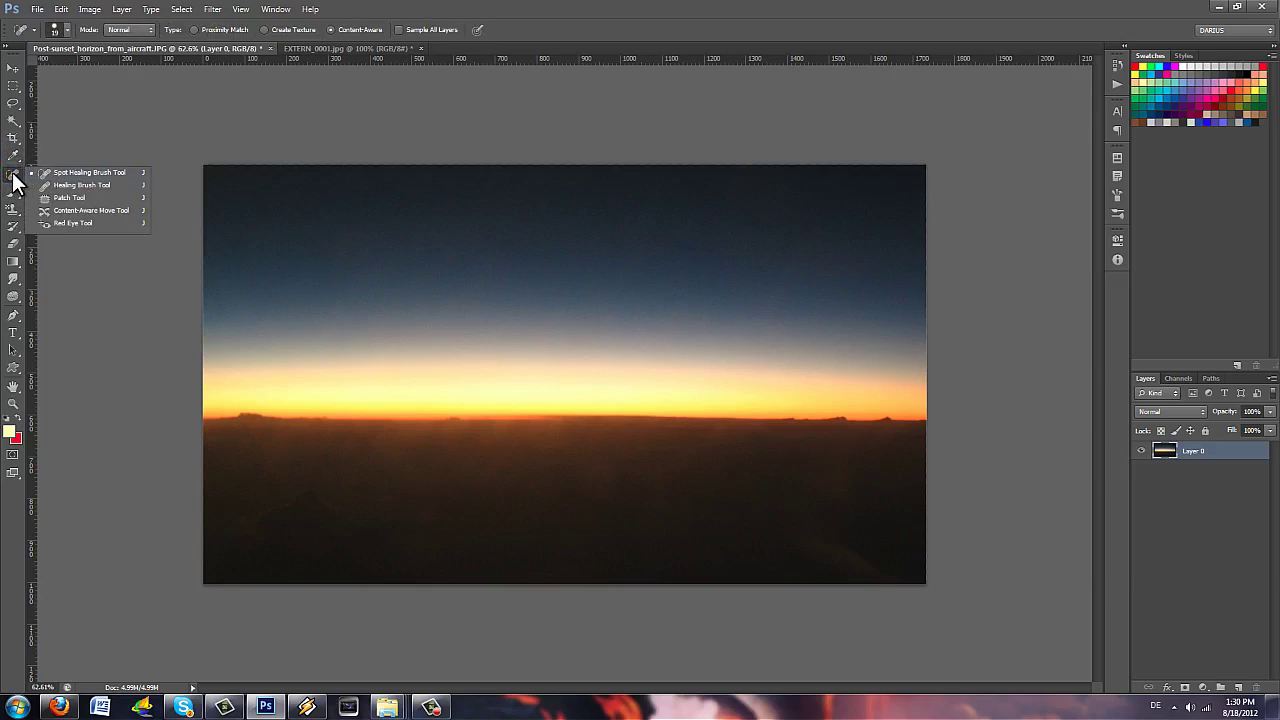
left_click(42, 174)
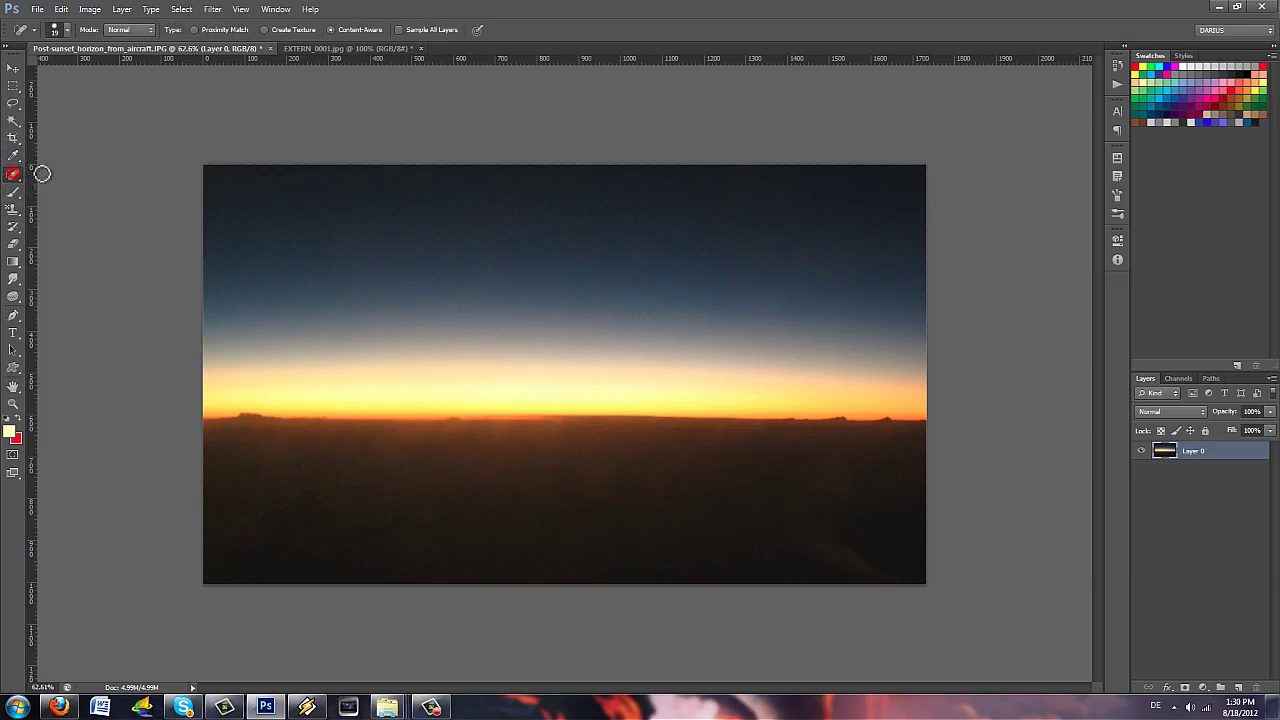
left_click(328, 47)
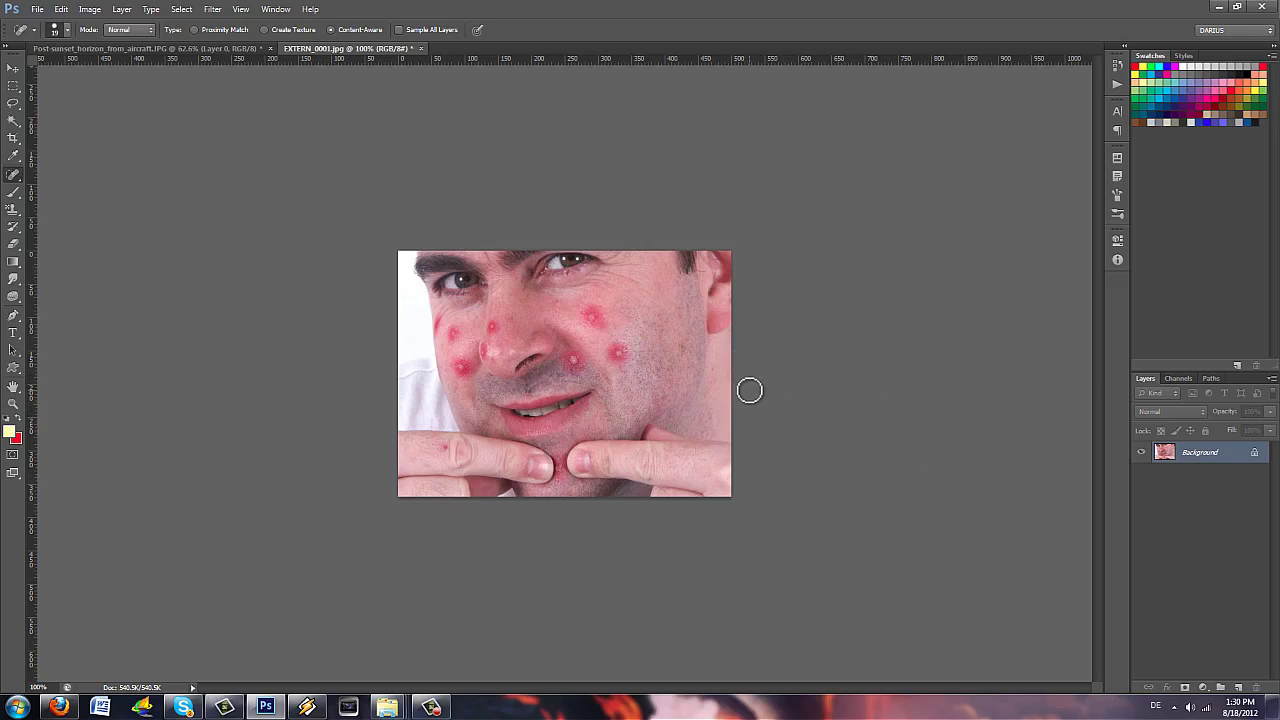
scroll(760, 322, "up", 4)
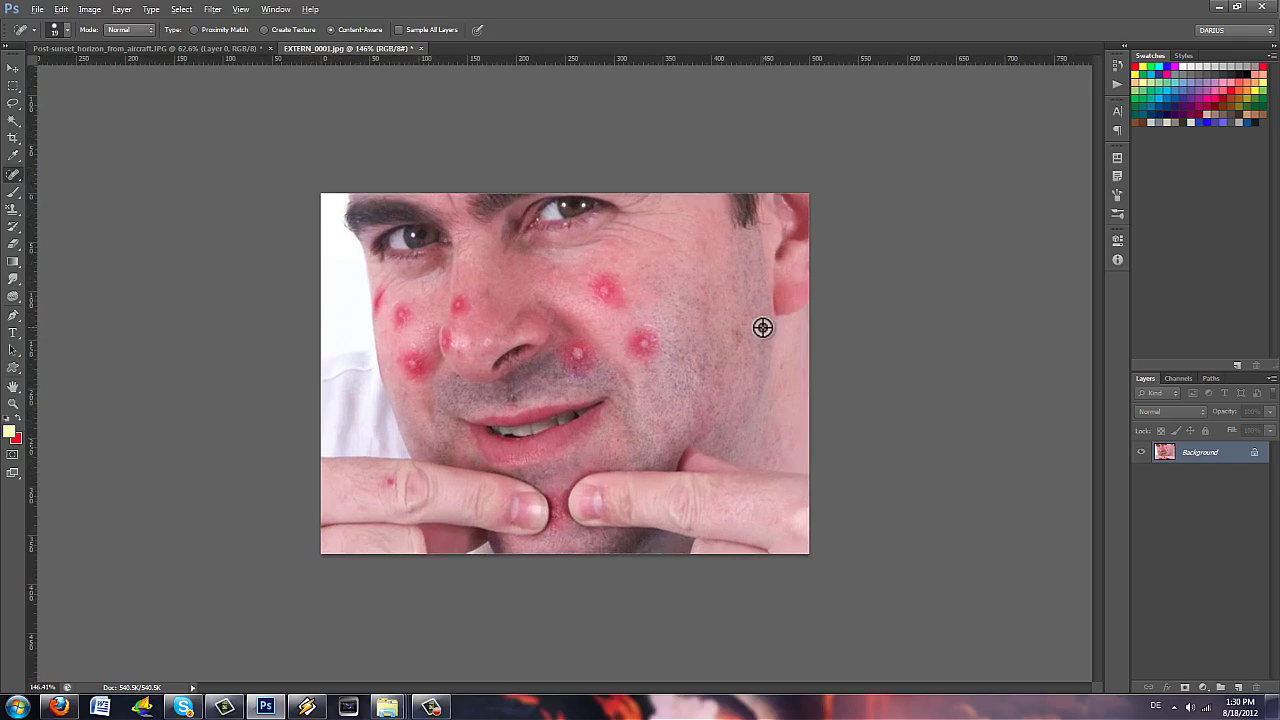
key("alt")
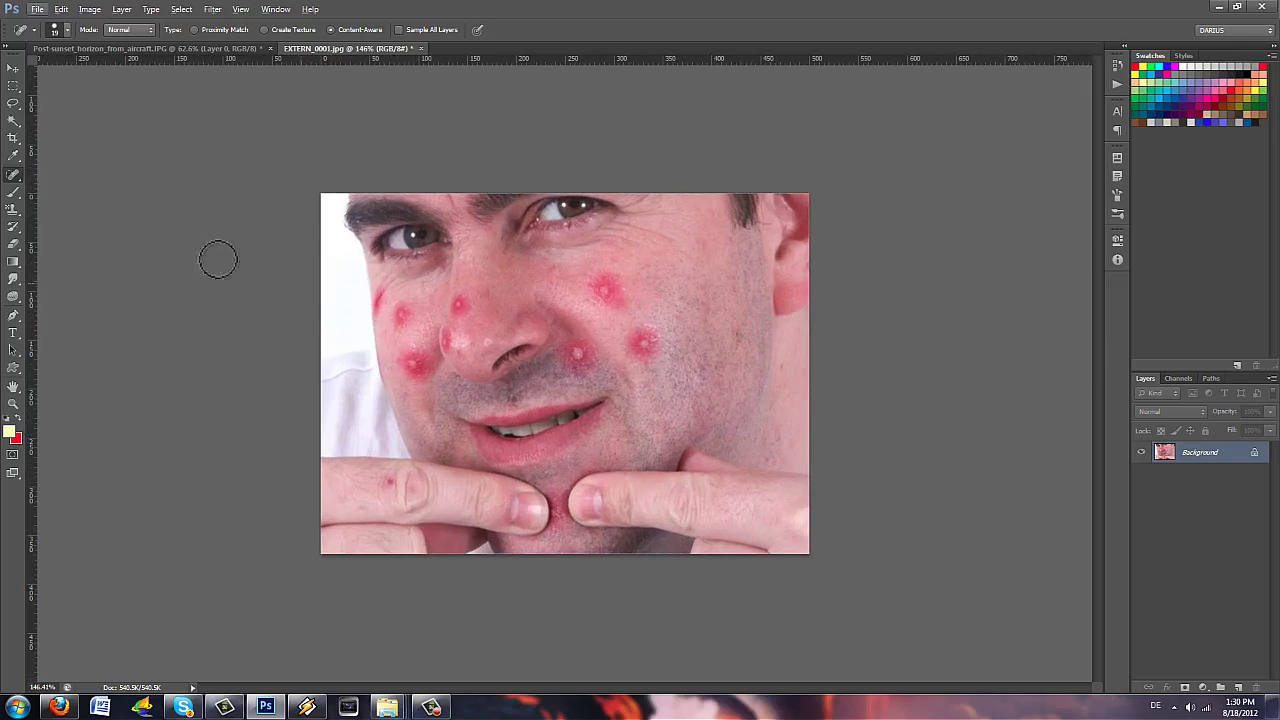
right_click(14, 178)
left_click(77, 171)
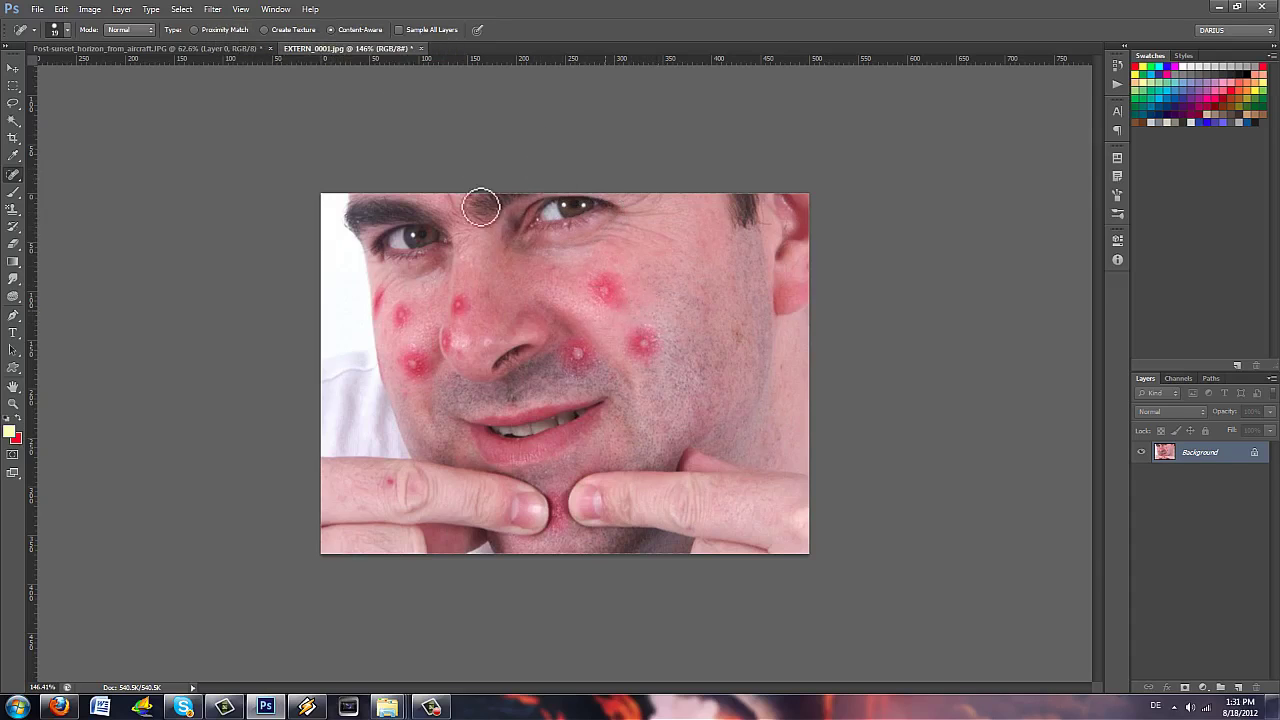
left_click_drag(13, 177, 60, 185)
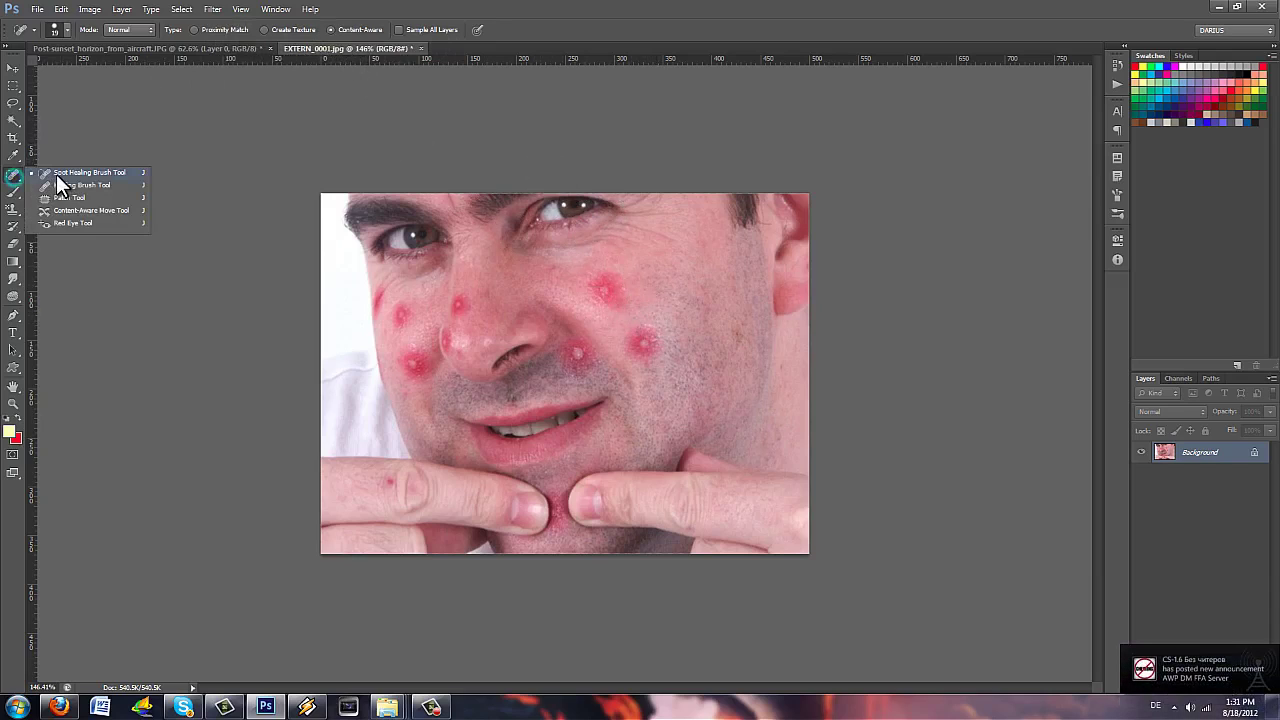
left_click(64, 175)
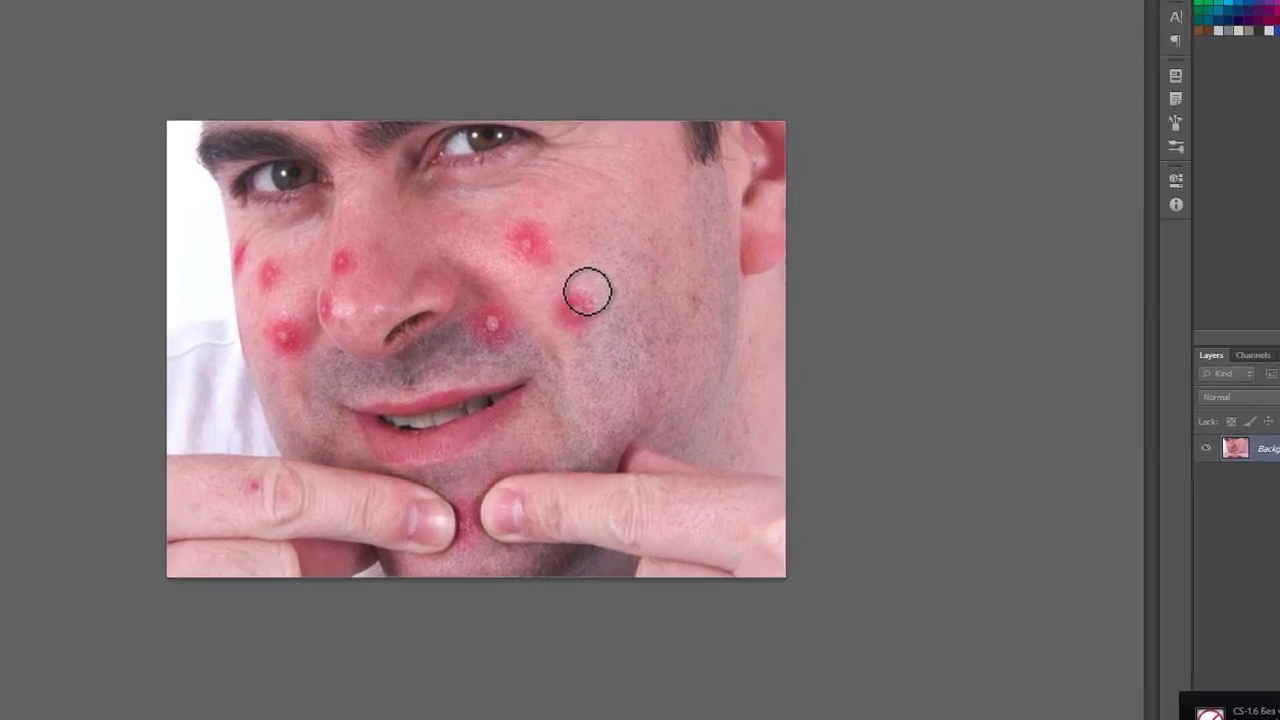
Step: Heal the pimples on both cheeks, beside the nose and on the nose with spot-healing strokes
mouse_move(587, 291)
left_mouse_down()
mouse_move(565, 295)
mouse_move(565, 326)
mouse_move(576, 307)
left_mouse_up()
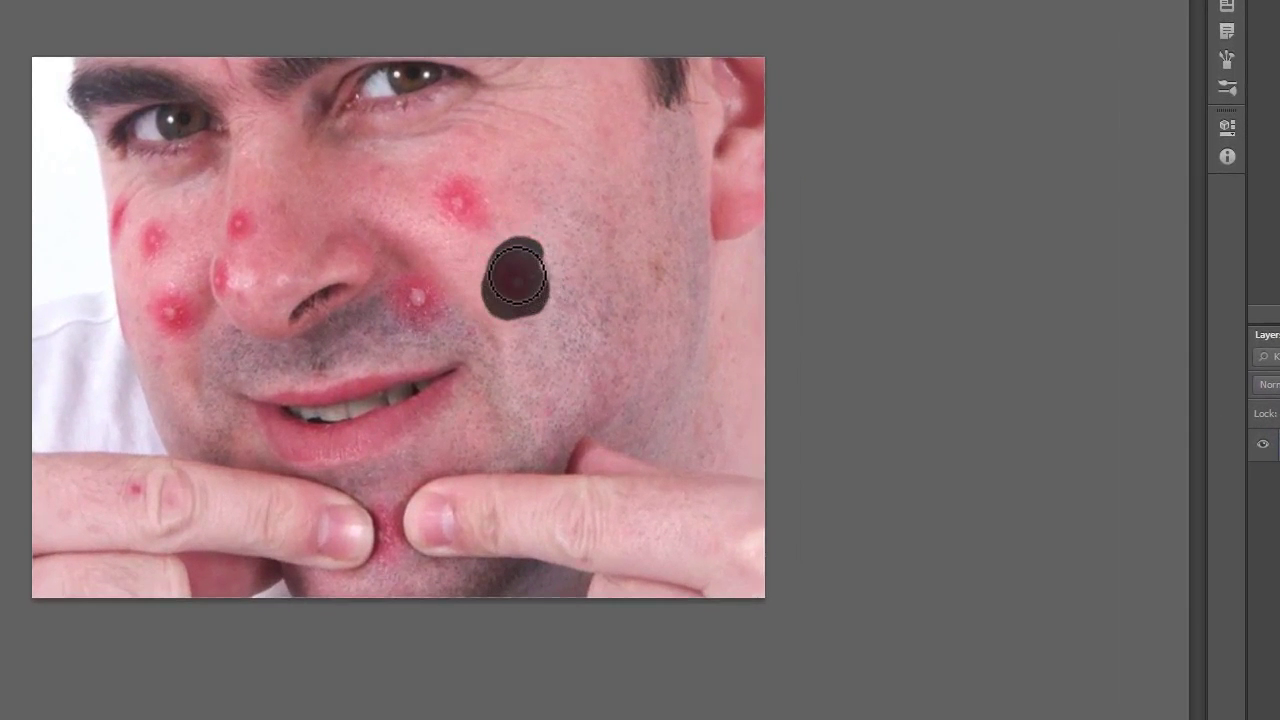
left_click_drag(516, 280, 518, 283)
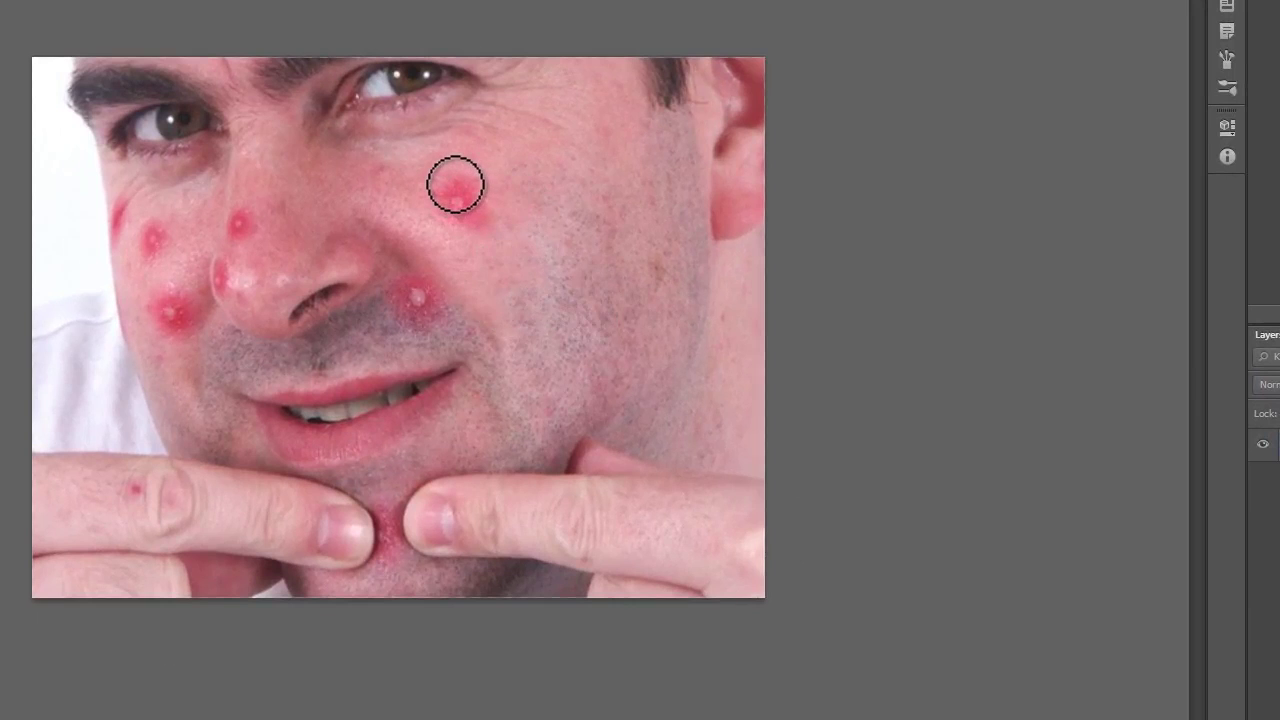
mouse_move(455, 185)
left_mouse_down()
mouse_move(443, 183)
mouse_move(465, 196)
mouse_move(440, 240)
left_mouse_up()
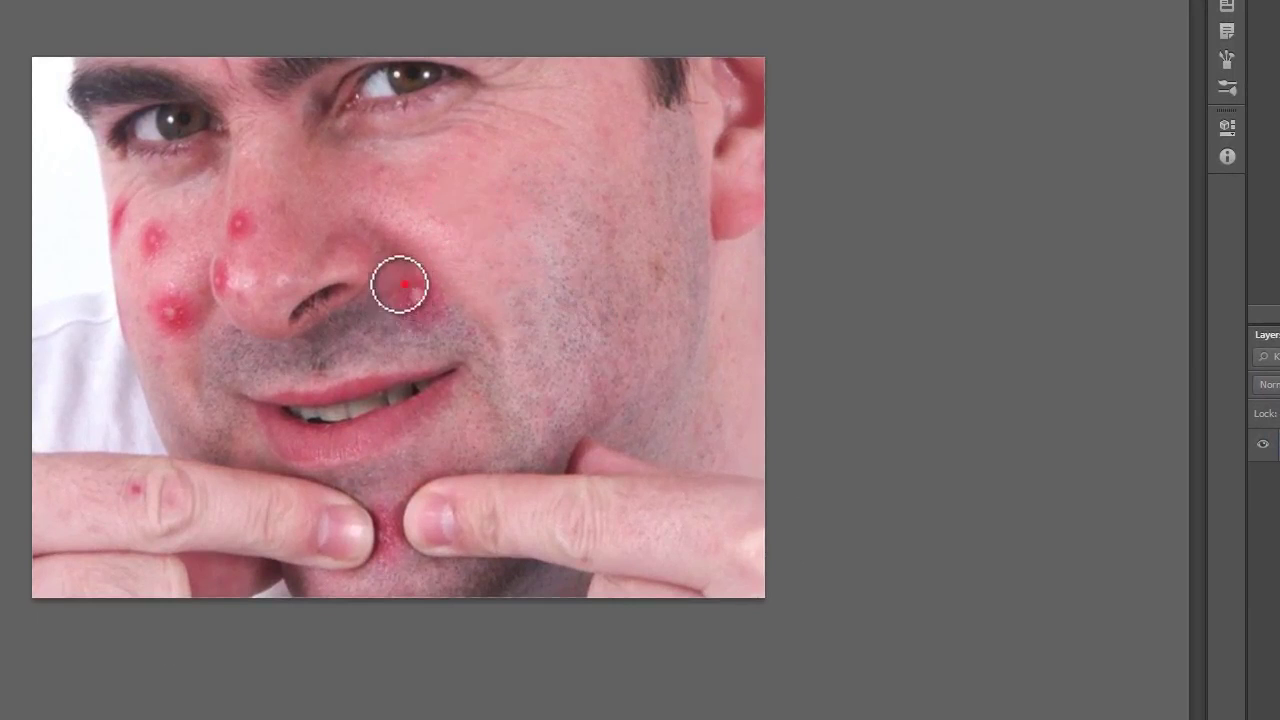
mouse_move(400, 285)
left_mouse_down()
mouse_move(429, 297)
mouse_move(437, 318)
left_mouse_up()
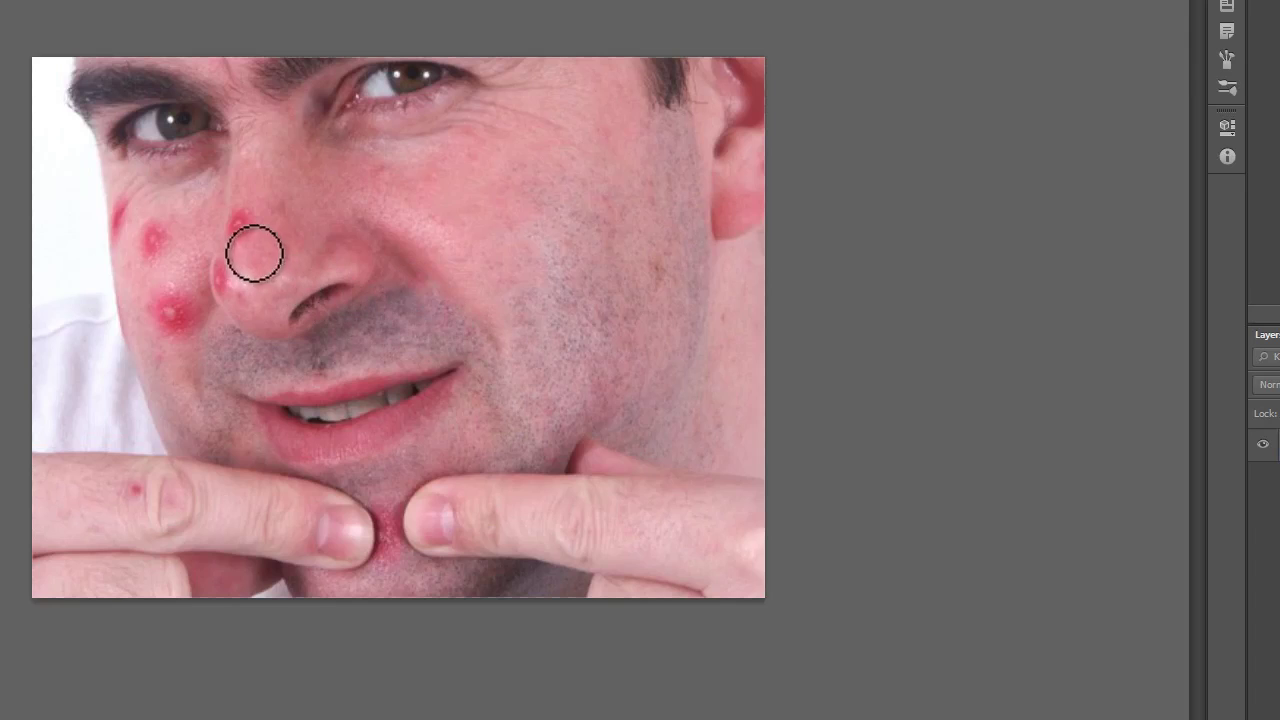
mouse_move(255, 253)
left_mouse_down()
mouse_move(244, 218)
mouse_move(222, 291)
mouse_move(232, 246)
left_mouse_up()
left_click(223, 274)
mouse_move(189, 297)
left_mouse_down()
mouse_move(174, 334)
mouse_move(165, 302)
left_mouse_up()
left_click_drag(151, 229, 150, 252)
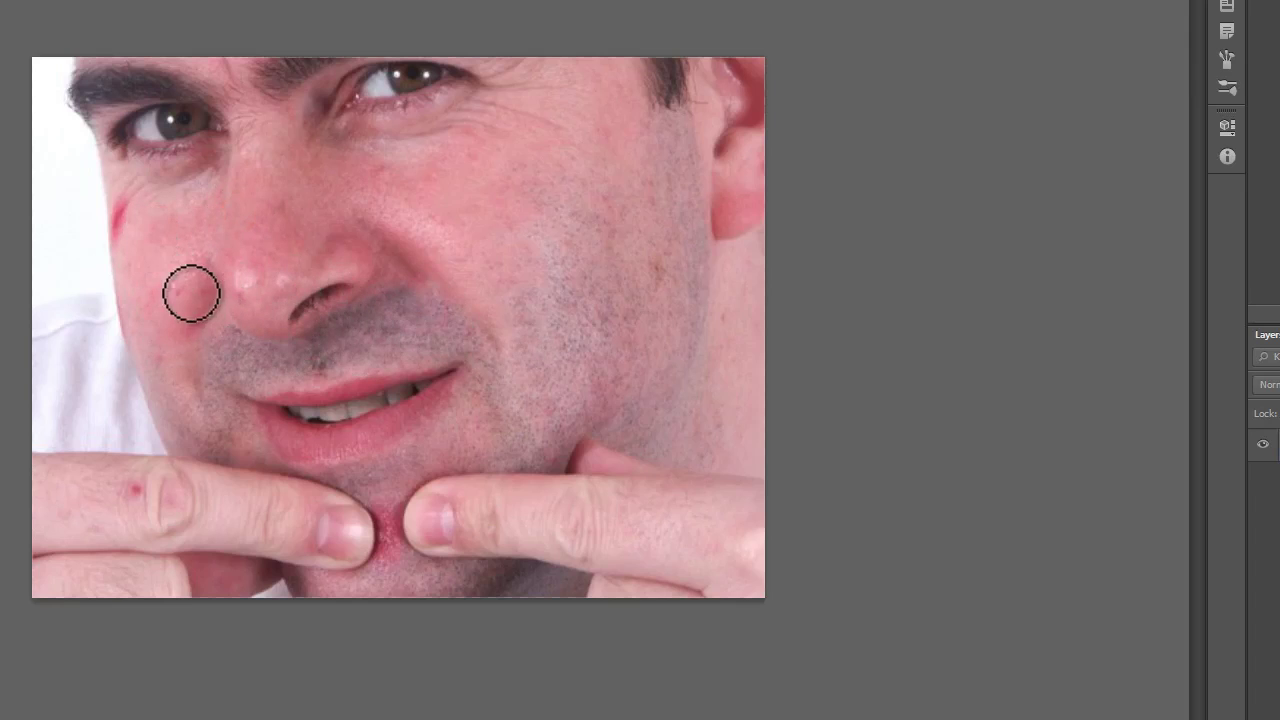
mouse_move(191, 293)
left_mouse_down()
mouse_move(182, 333)
mouse_move(168, 296)
left_mouse_up()
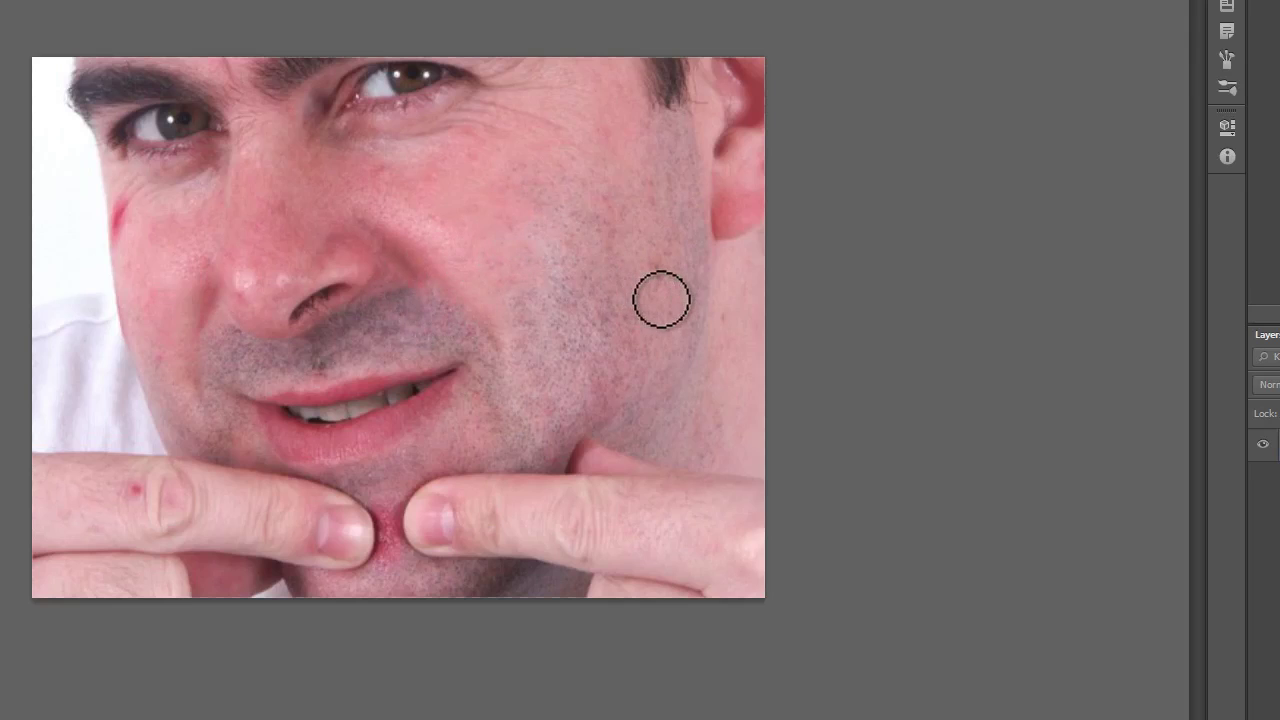
Step: Set a skin source point and paint sampled skin over the upper cheek, left eye and brow
scroll(511, 163, "down", 2)
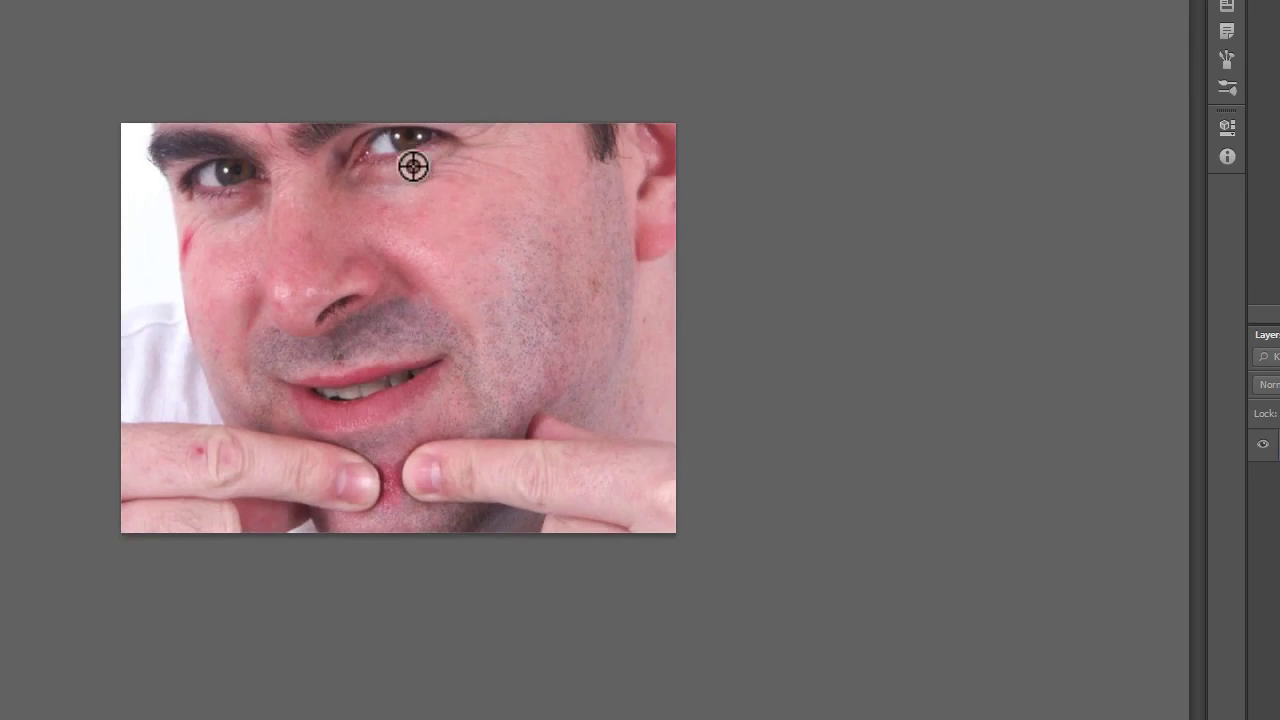
scroll(434, 157, "up", 2)
left_click(434, 157, "alt")
mouse_move(534, 80)
left_mouse_down()
mouse_move(486, 118)
mouse_move(493, 140)
mouse_move(414, 112)
mouse_move(404, 87)
mouse_move(422, 79)
mouse_move(381, 70)
mouse_move(403, 70)
mouse_move(351, 111)
mouse_move(315, 86)
mouse_move(366, 81)
mouse_move(361, 67)
mouse_move(395, 126)
mouse_move(308, 148)
mouse_move(482, 125)
mouse_move(458, 150)
left_mouse_up()
mouse_move(229, 134)
left_mouse_down()
mouse_move(160, 140)
mouse_move(187, 129)
mouse_move(143, 114)
mouse_move(117, 123)
mouse_move(163, 166)
mouse_move(201, 162)
mouse_move(196, 210)
left_mouse_up()
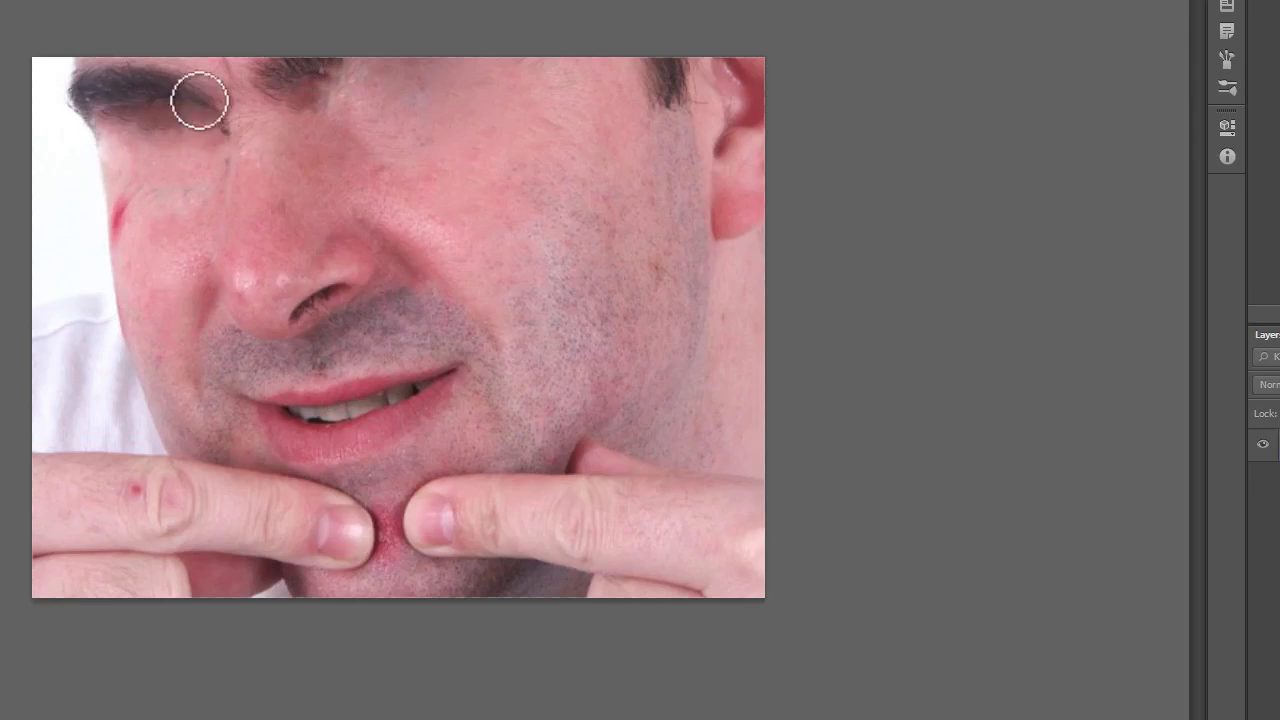
mouse_move(196, 113)
left_mouse_down()
mouse_move(209, 123)
mouse_move(183, 94)
mouse_move(111, 71)
mouse_move(84, 92)
mouse_move(146, 106)
mouse_move(118, 116)
left_mouse_up()
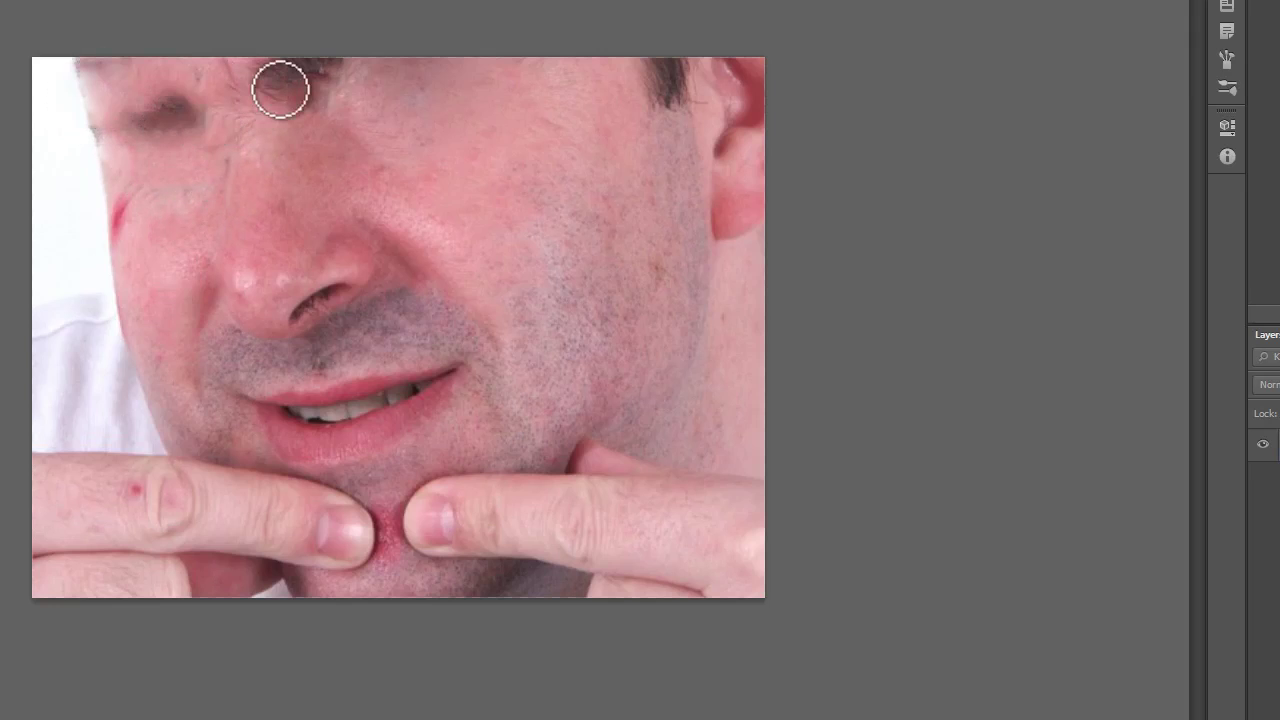
Step: Continue painting skin across the brow, the top of the forehead and the left brow
mouse_move(280, 89)
left_mouse_down()
mouse_move(313, 80)
mouse_move(273, 67)
left_mouse_up()
mouse_move(179, 107)
left_mouse_down()
mouse_move(165, 102)
mouse_move(180, 108)
left_mouse_up()
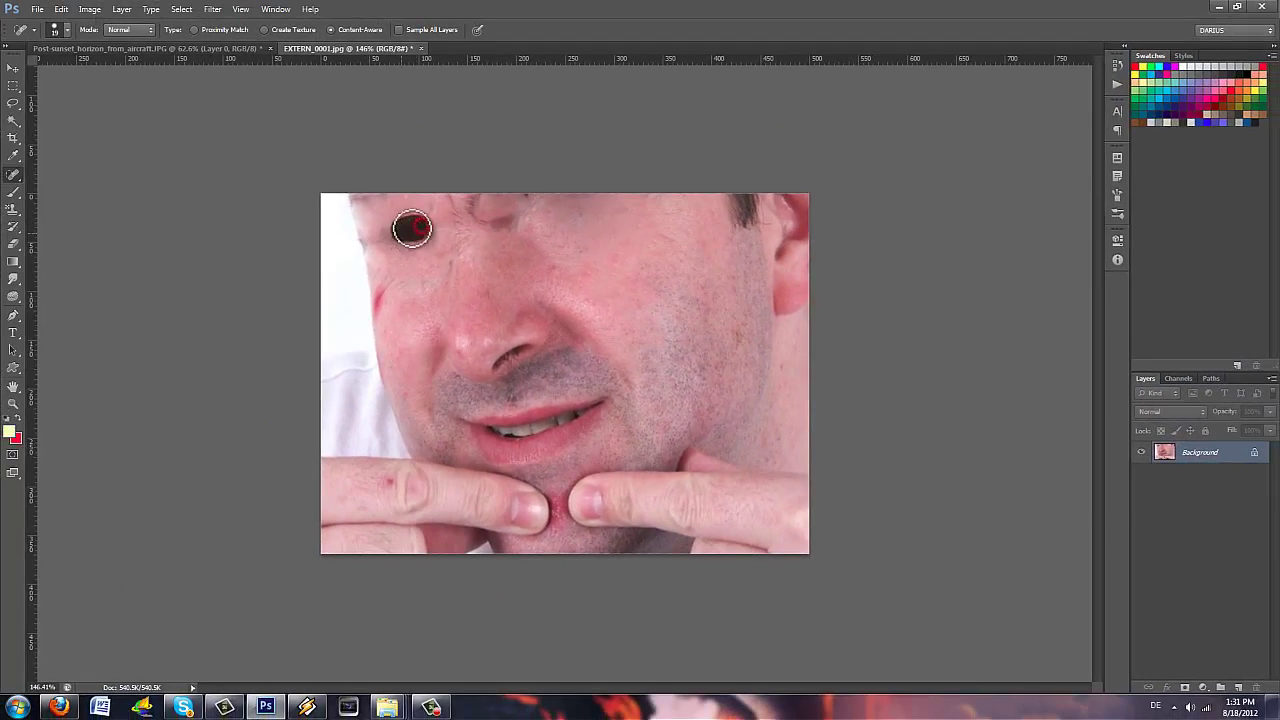
mouse_move(503, 215)
left_mouse_down()
mouse_move(529, 195)
mouse_move(470, 210)
mouse_move(534, 240)
left_mouse_up()
scroll(703, 331, "down", 2)
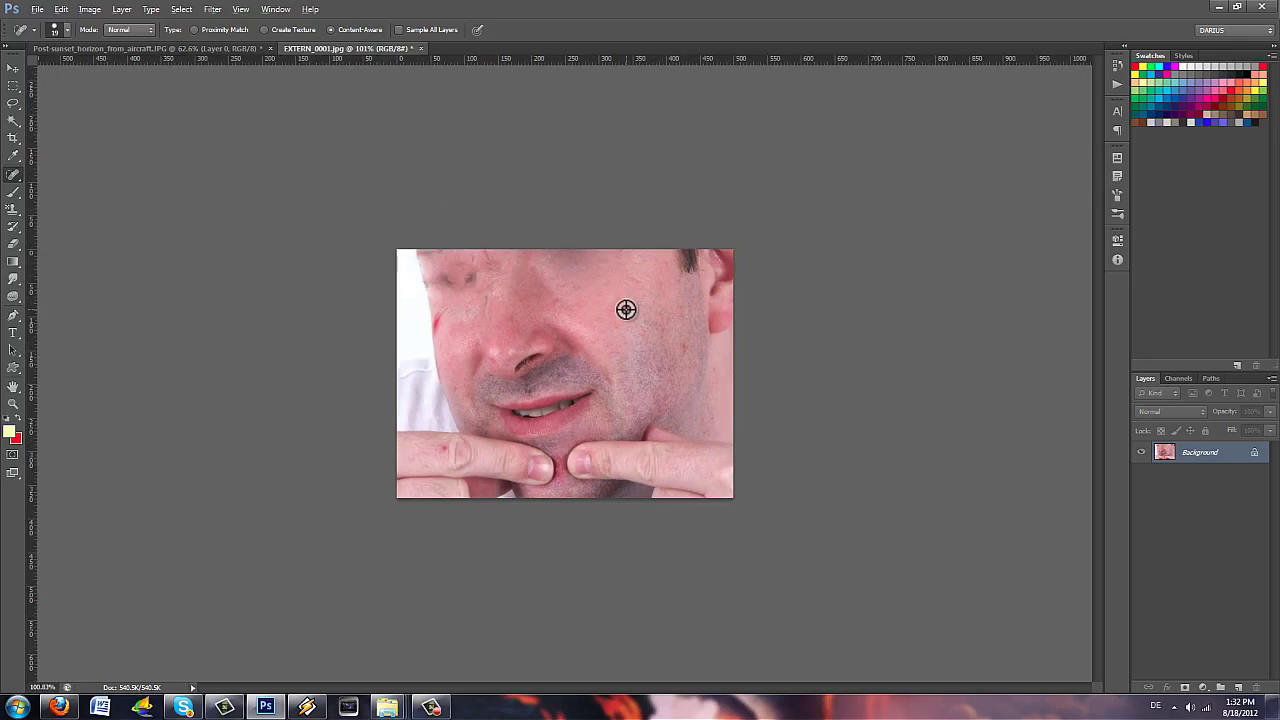
scroll(626, 309, "up", 2)
mouse_move(443, 263)
left_mouse_down()
mouse_move(455, 260)
mouse_move(414, 261)
left_mouse_up()
scroll(624, 292, "down", 1)
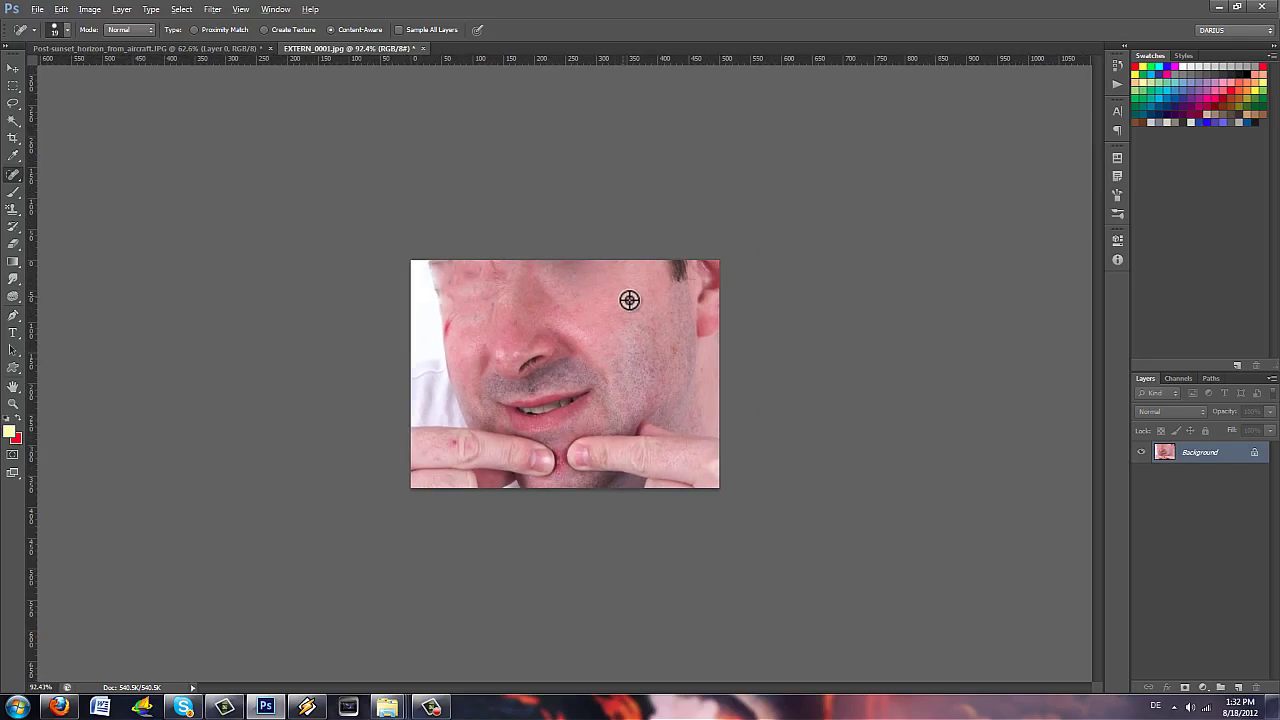
Step: Undo the strokes over the eyes and brows and select the Healing Brush Tool
key("ctrl+alt+z")
key("ctrl+alt+z")
key("ctrl+alt+z")
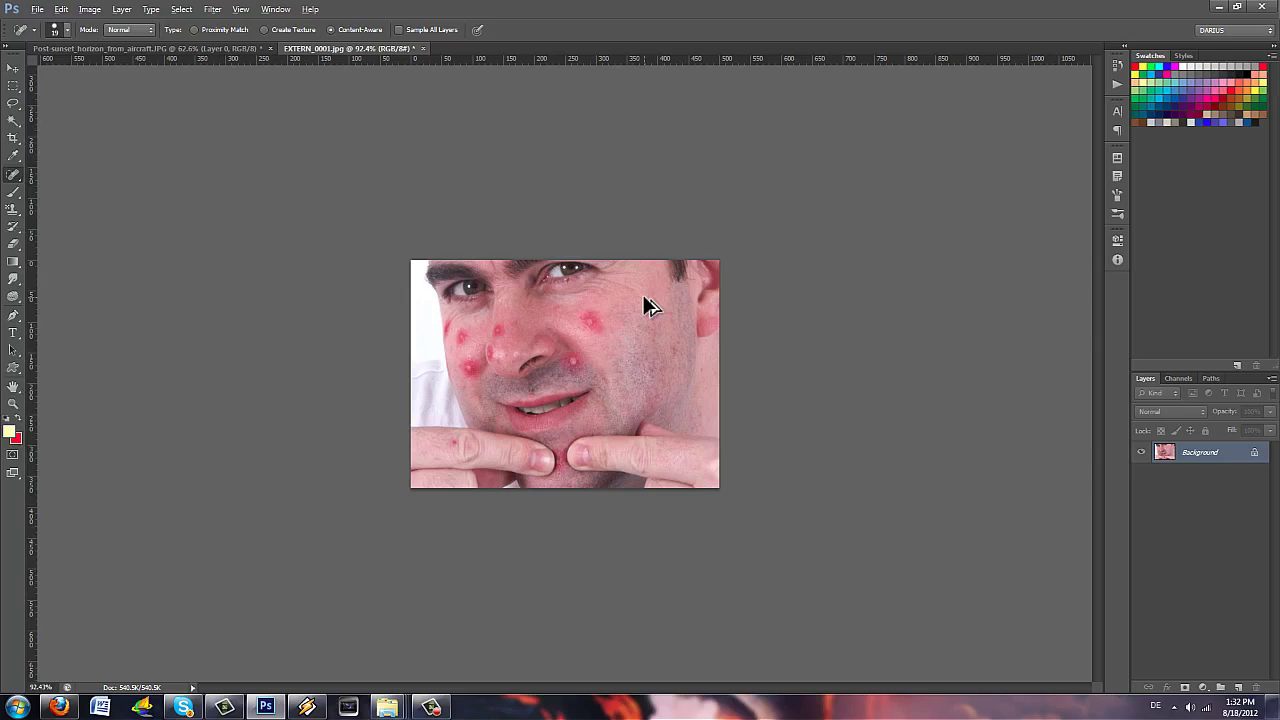
left_click(13, 177)
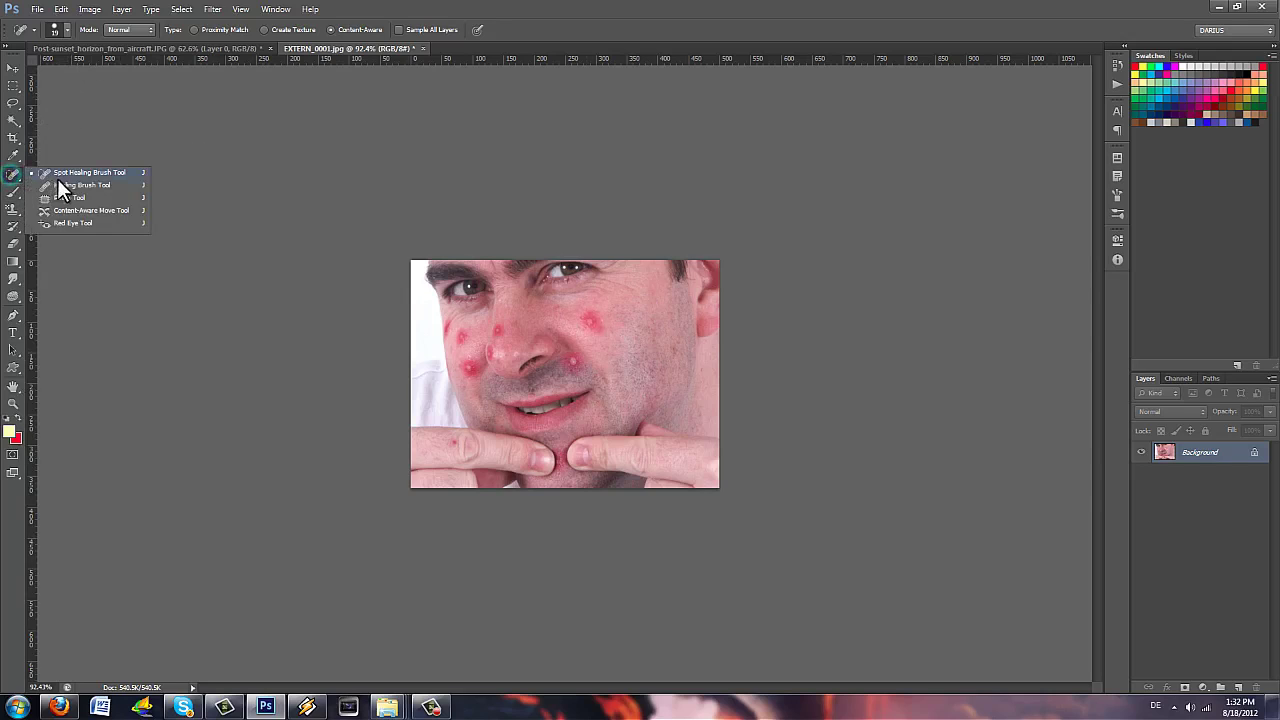
left_click(91, 185)
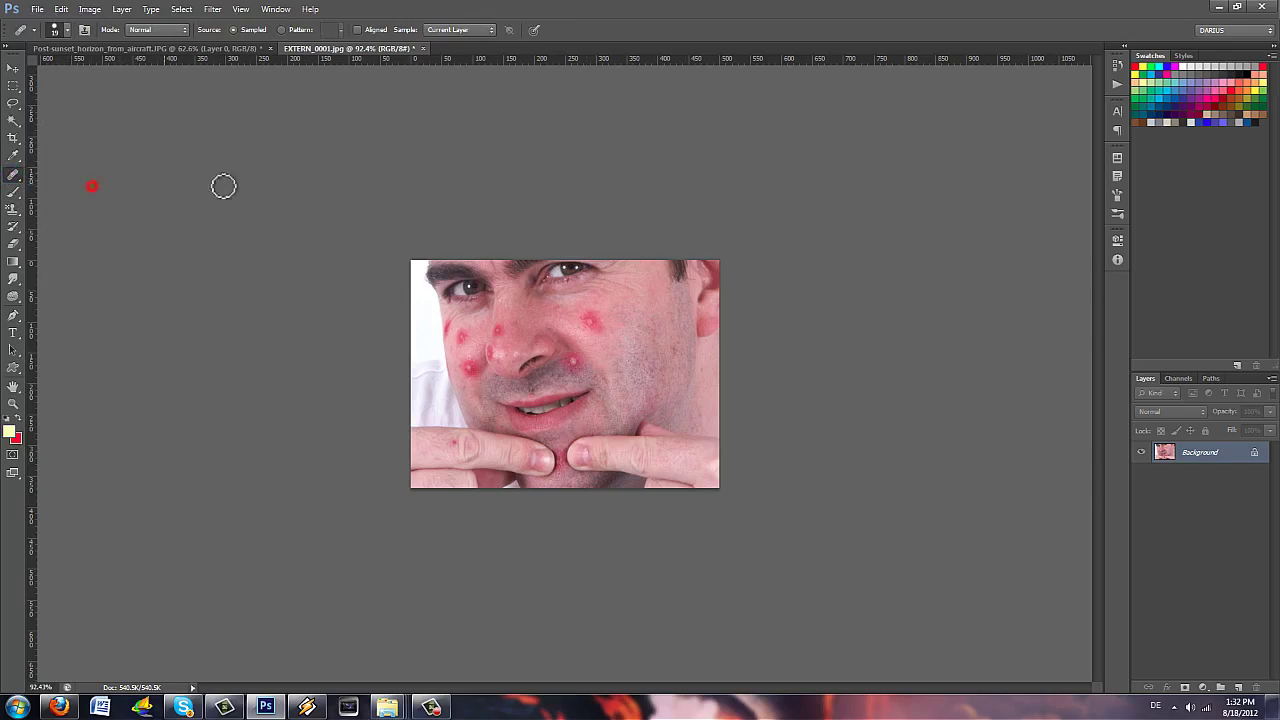
left_click(581, 334)
left_click(631, 268)
scroll(614, 317, "up", 5)
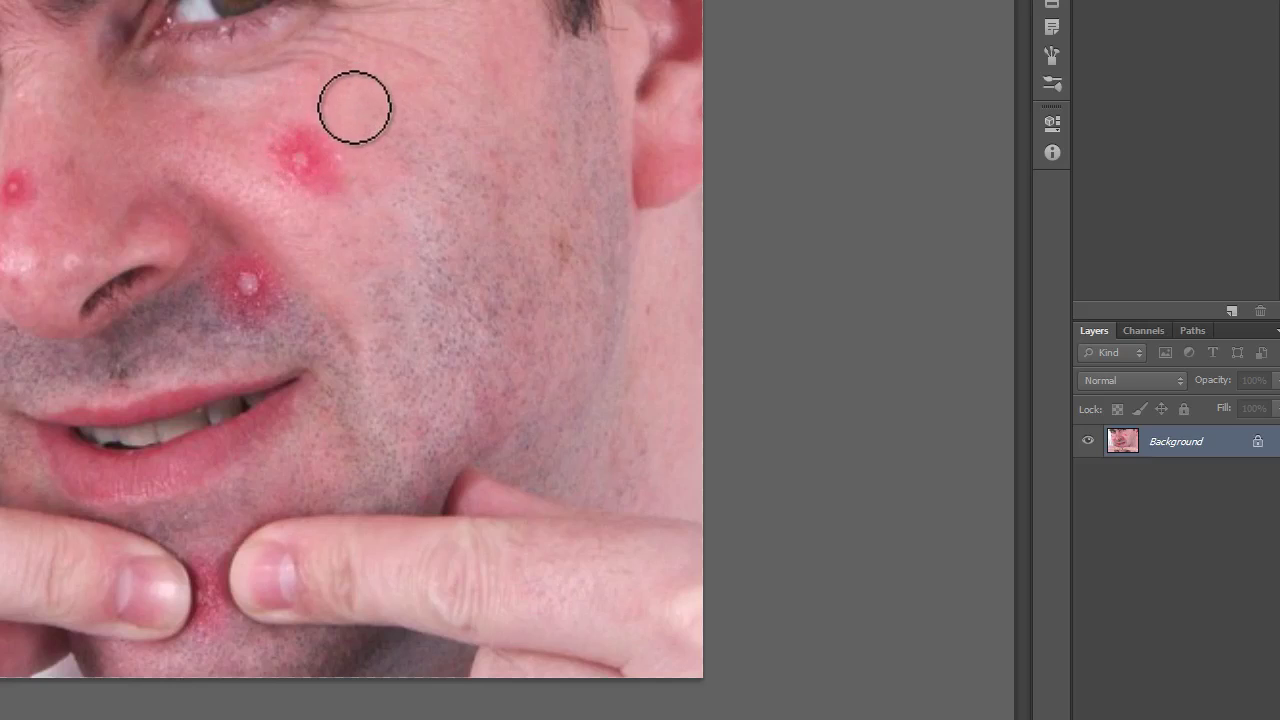
Step: Heal the cheek pimple, the spots beside the nose, and the small spots across the right cheek
mouse_move(300, 131)
left_mouse_down()
mouse_move(277, 161)
mouse_move(282, 150)
mouse_move(309, 179)
mouse_move(327, 177)
mouse_move(331, 159)
mouse_move(318, 137)
mouse_move(321, 170)
mouse_move(346, 181)
mouse_move(360, 233)
mouse_move(330, 172)
mouse_move(294, 180)
left_mouse_up()
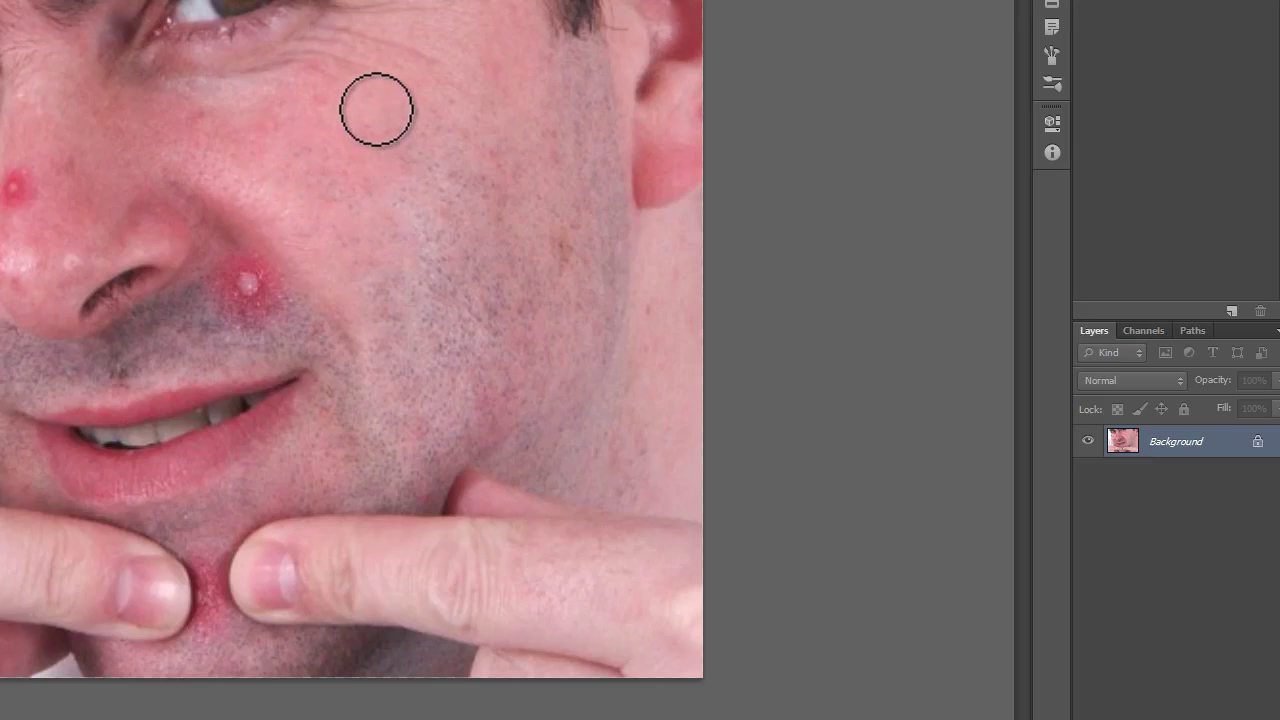
left_click(14, 186, "alt")
left_click(63, 154)
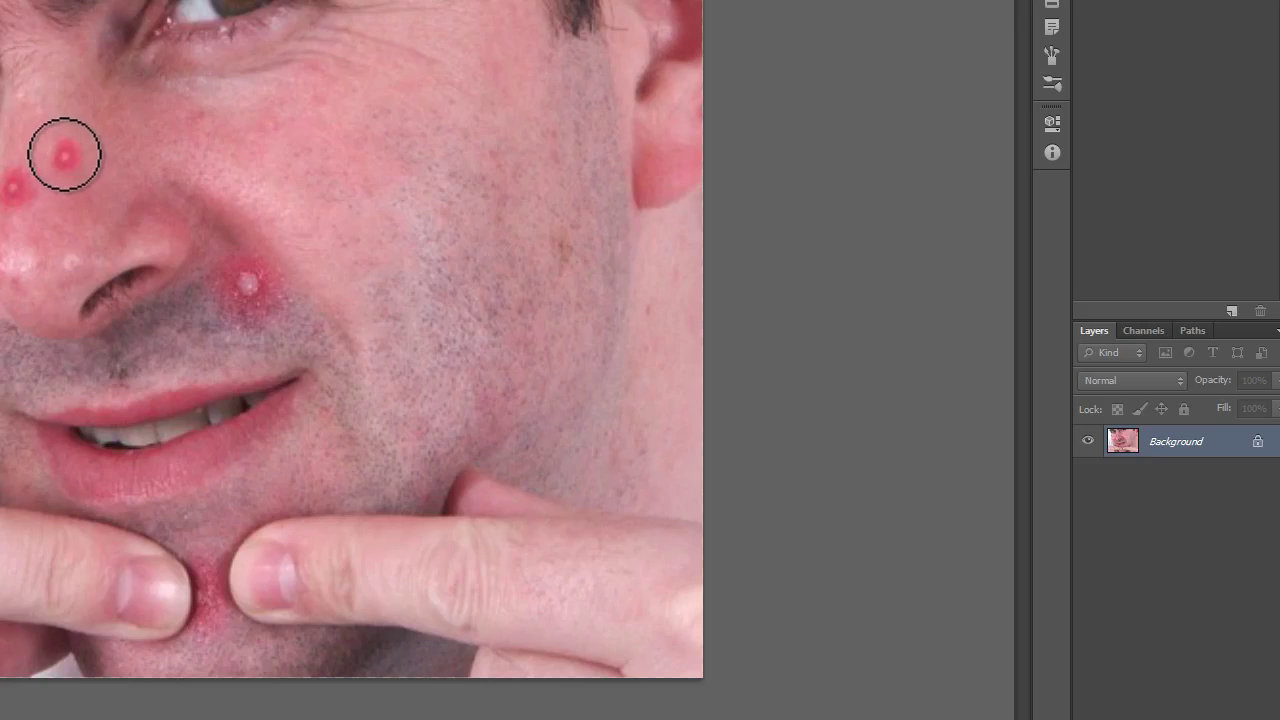
left_click(179, 155)
left_click(268, 138)
left_click(371, 199)
left_click(431, 105)
left_click(490, 144)
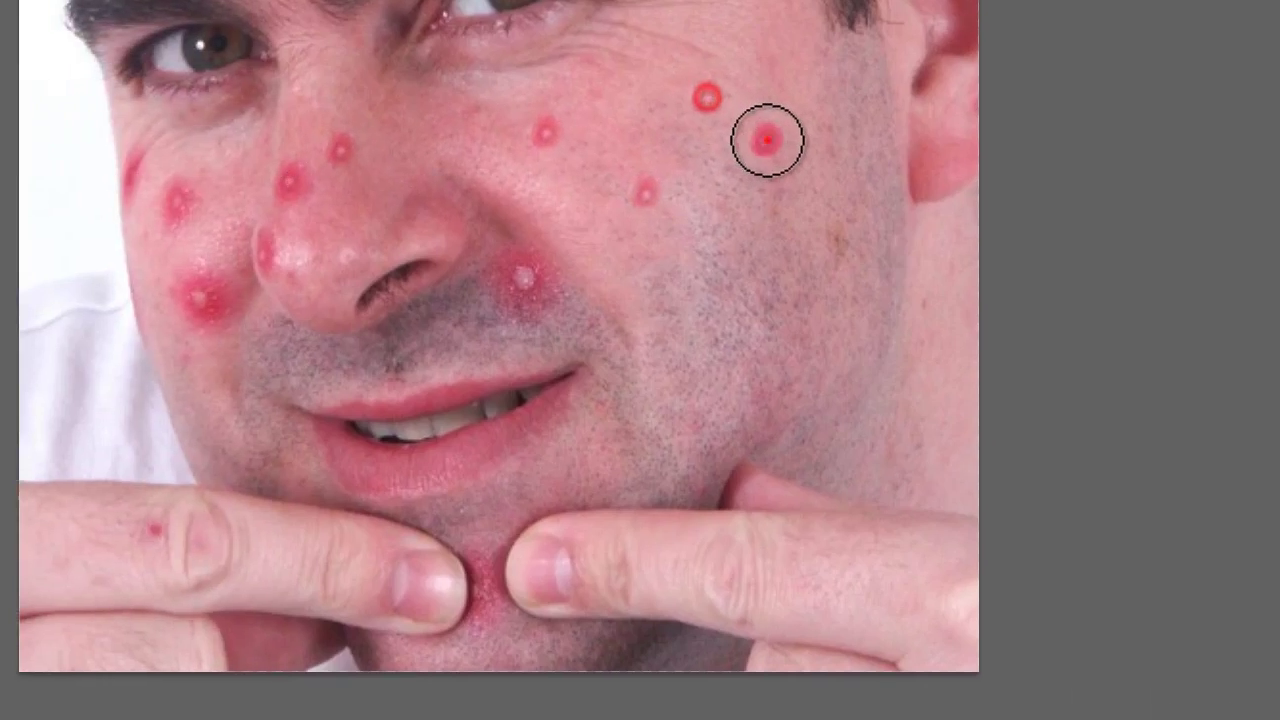
left_click(466, 267)
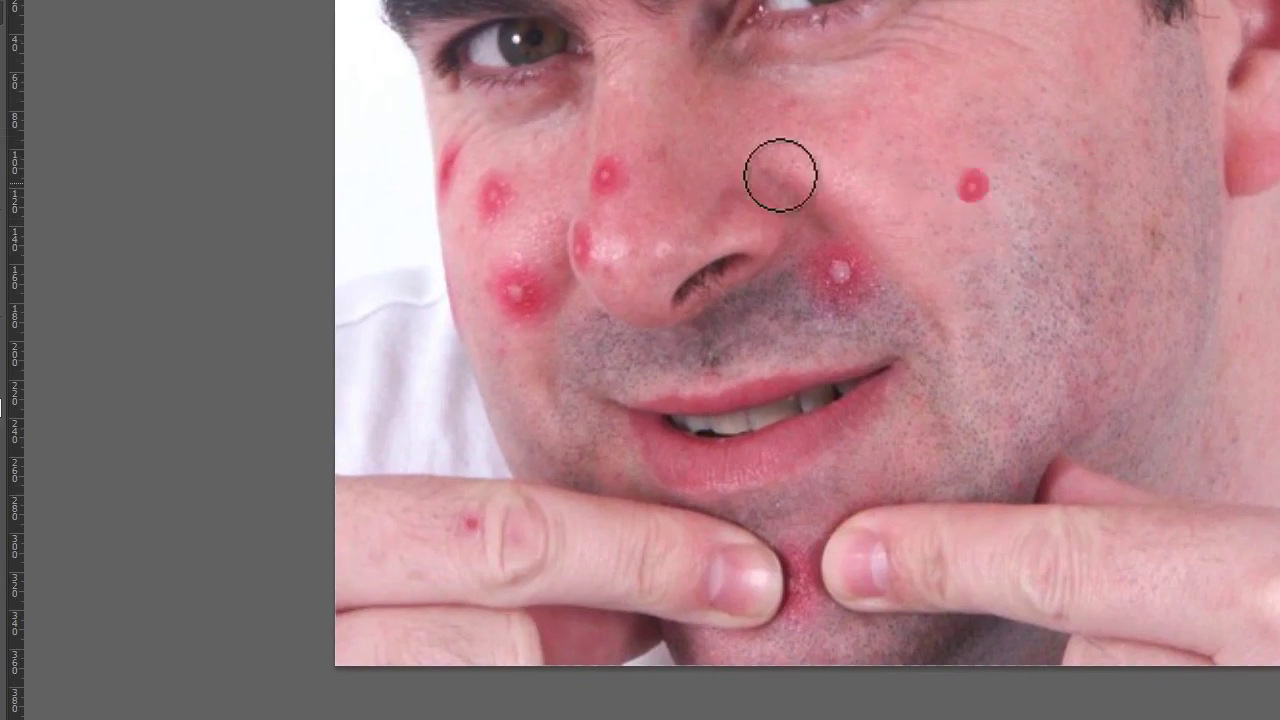
right_click(3, 22)
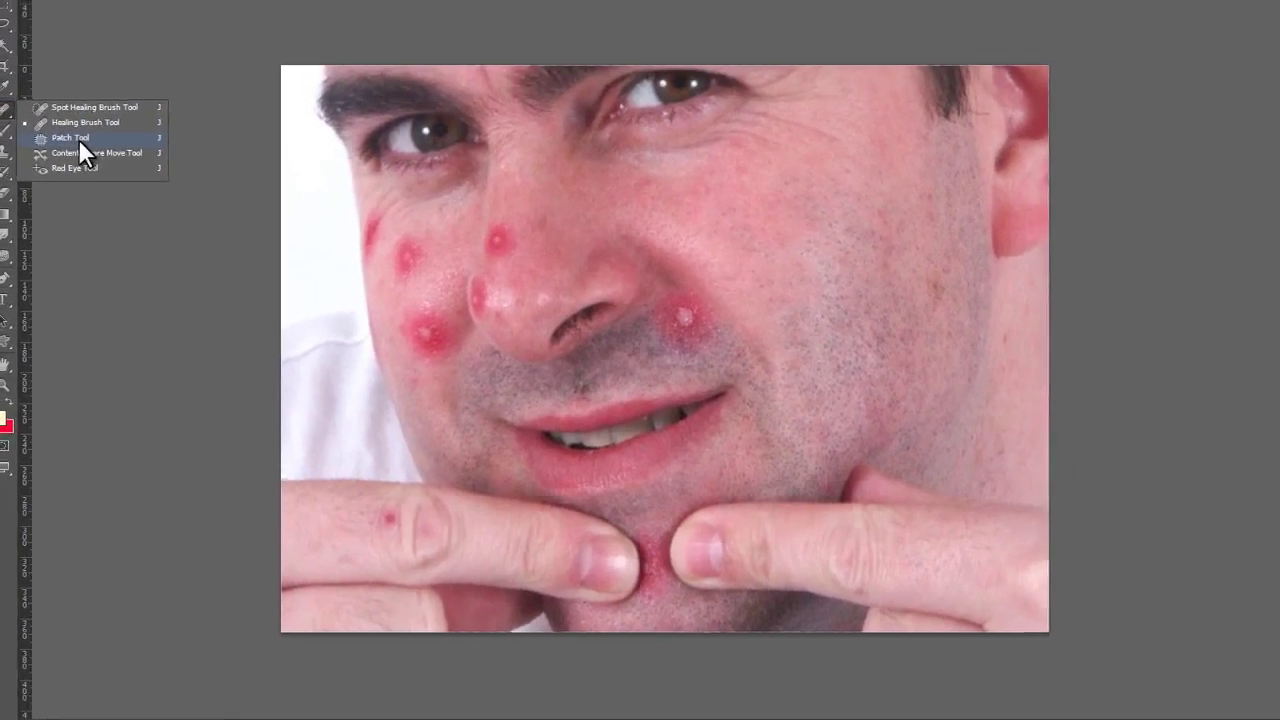
Step: Patch a left-cheek pimple with clean cheek skin using the Patch Tool, then deselect
left_click(72, 47)
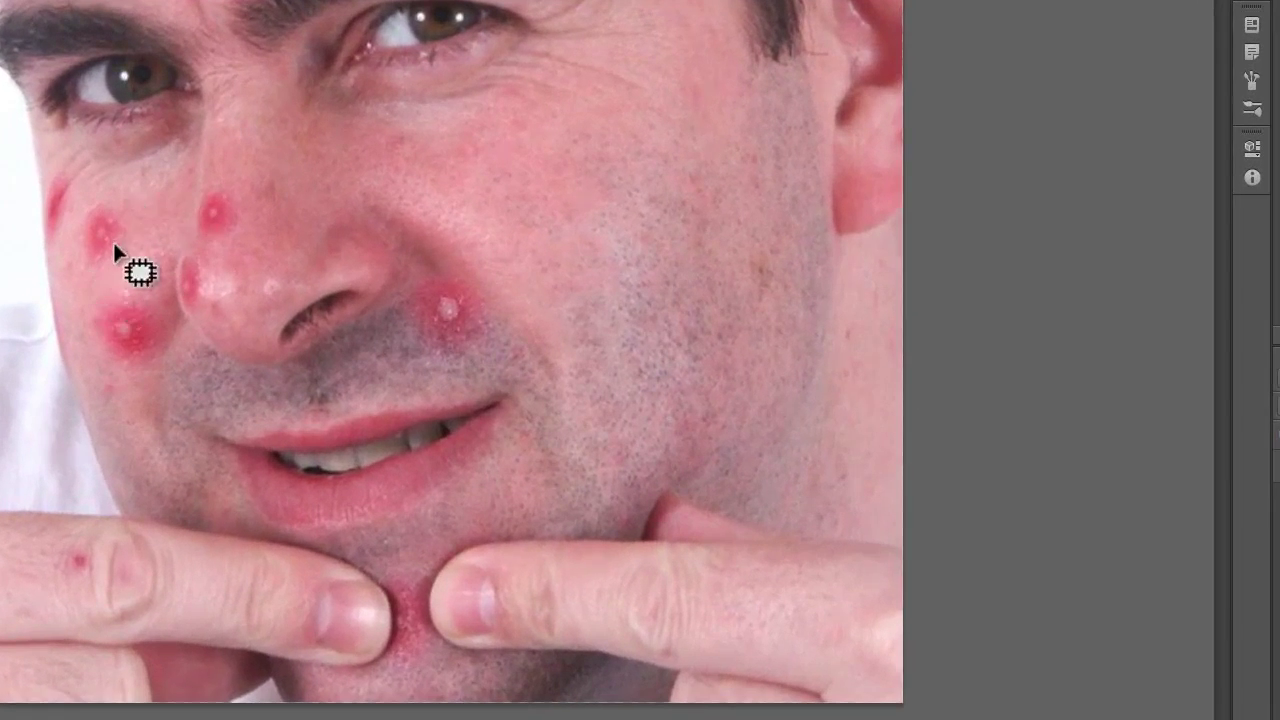
mouse_move(134, 246)
left_mouse_down()
mouse_move(133, 206)
mouse_move(96, 186)
mouse_move(64, 230)
left_mouse_up()
mouse_move(141, 266)
left_mouse_down()
mouse_move(286, 194)
mouse_move(482, 165)
mouse_move(560, 137)
mouse_move(539, 120)
mouse_move(465, 127)
left_mouse_up()
mouse_move(120, 222)
left_mouse_down()
mouse_move(400, 160)
mouse_move(541, 152)
left_mouse_up()
key("ctrl+d")
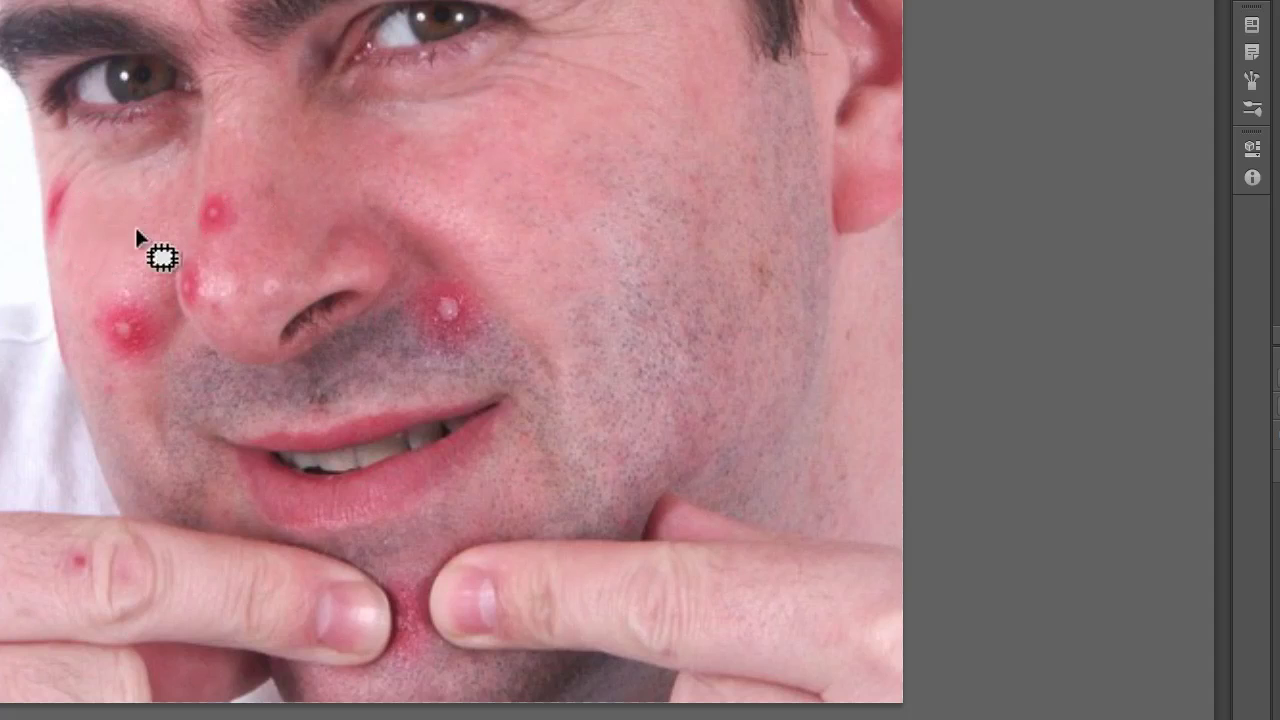
Step: Zoom out and back in, then start outlining another pimple on the left cheek
key("ctrl+minus")
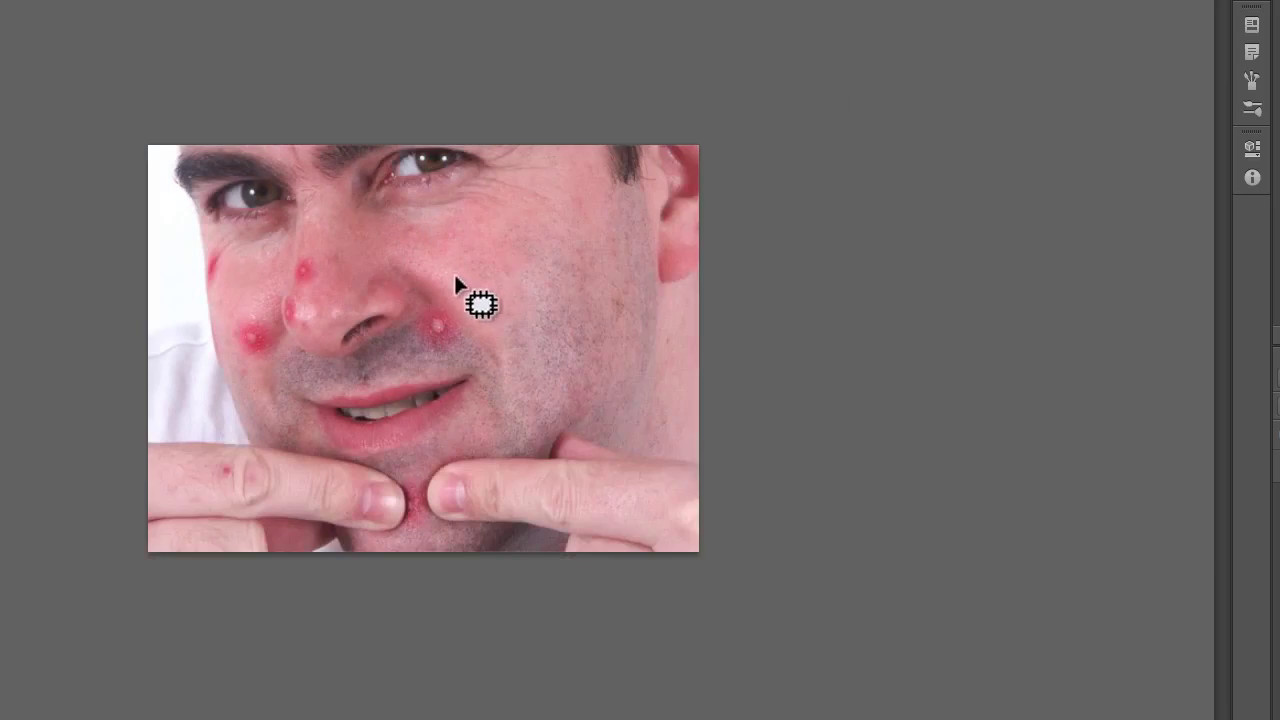
key("ctrl+plus")
left_click_drag(72, 268, 70, 264)
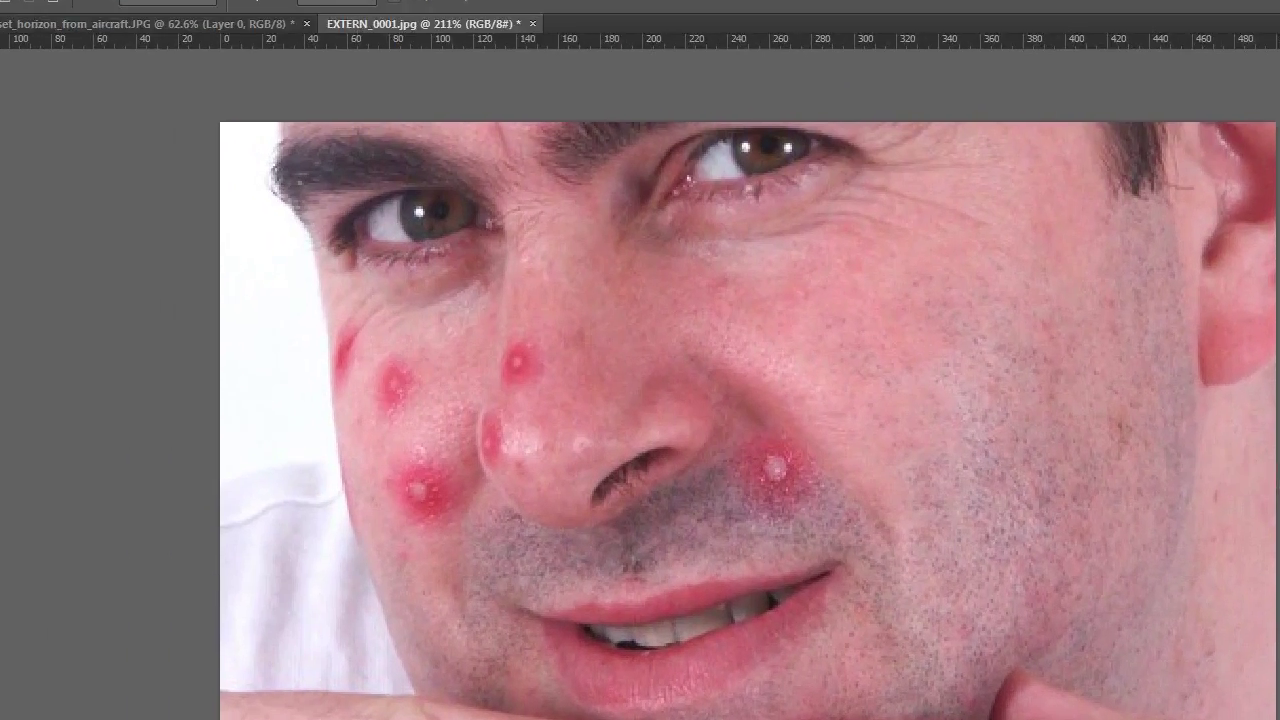
right_click(19, 263)
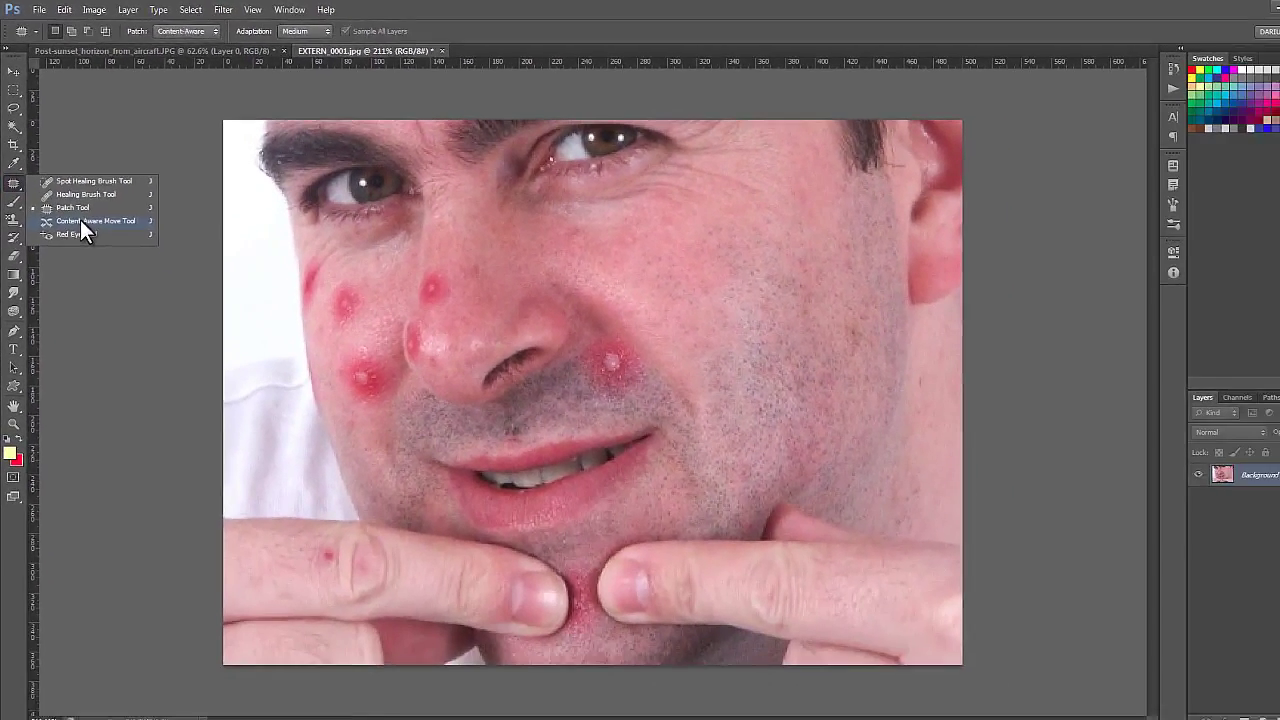
left_click(99, 317)
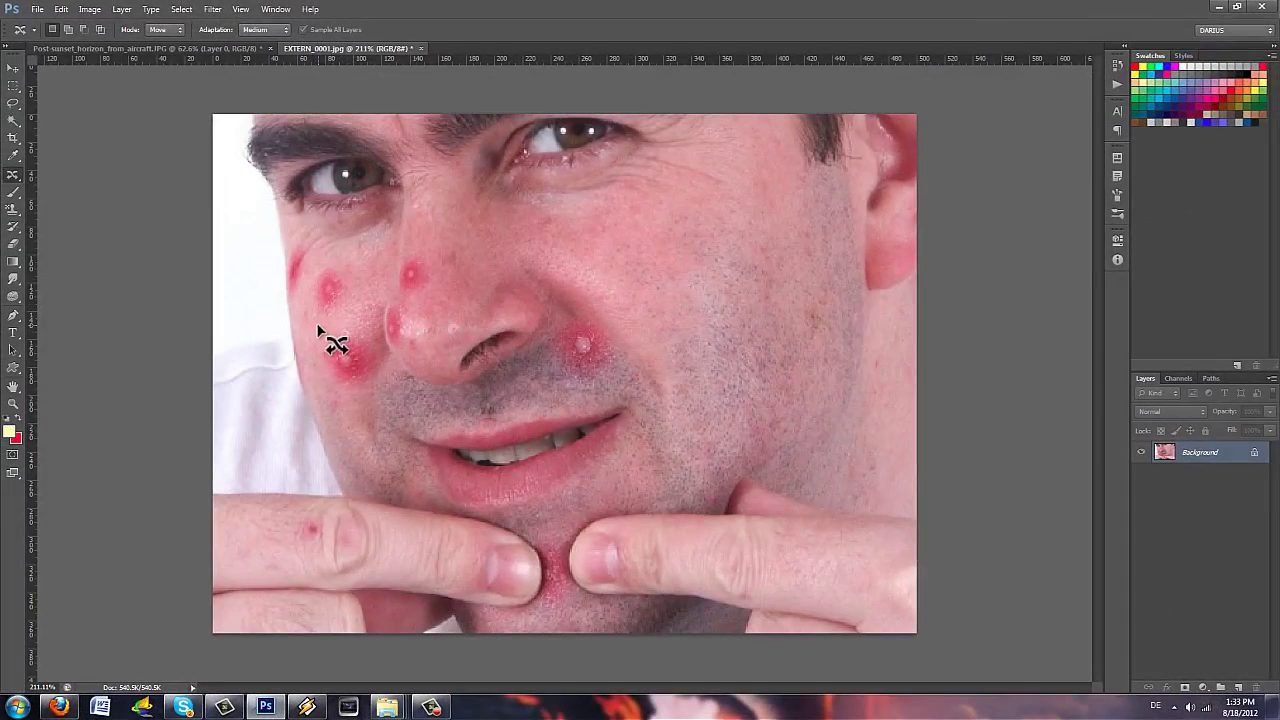
left_click_drag(321, 320, 336, 253)
left_click_drag(335, 318, 335, 314)
left_click_drag(334, 290, 703, 251)
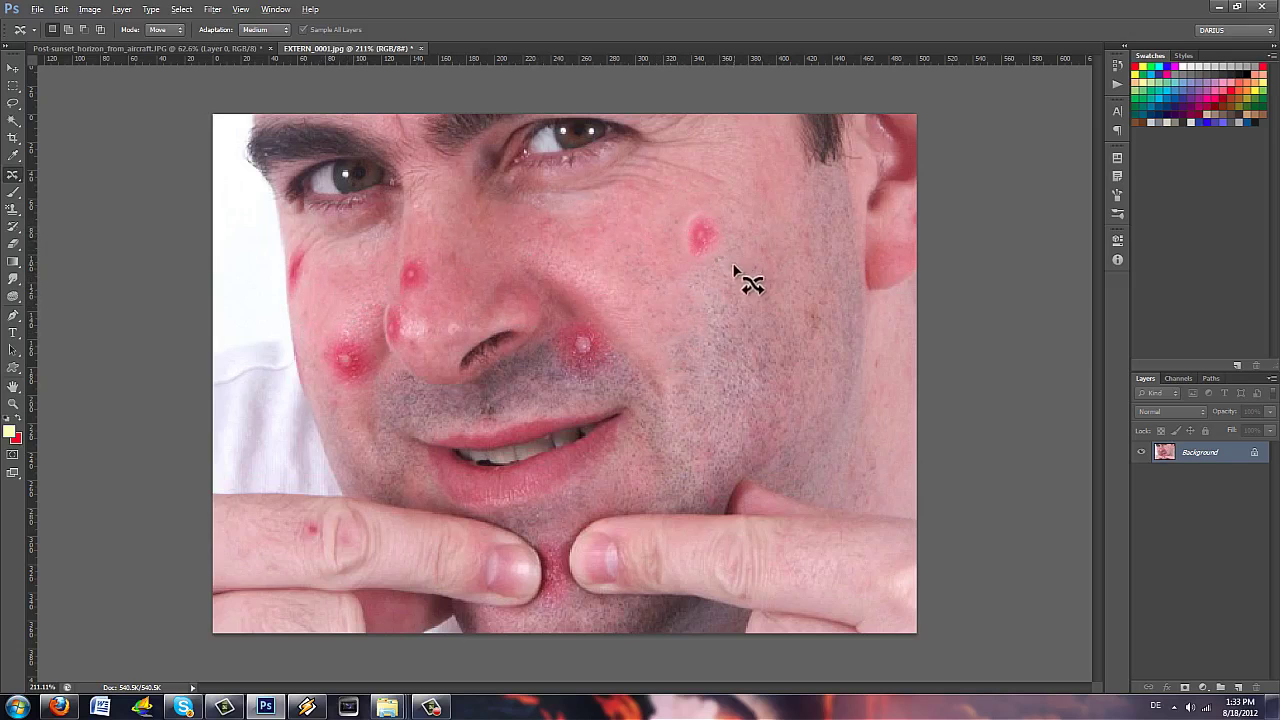
scroll(735, 268, "down", 2)
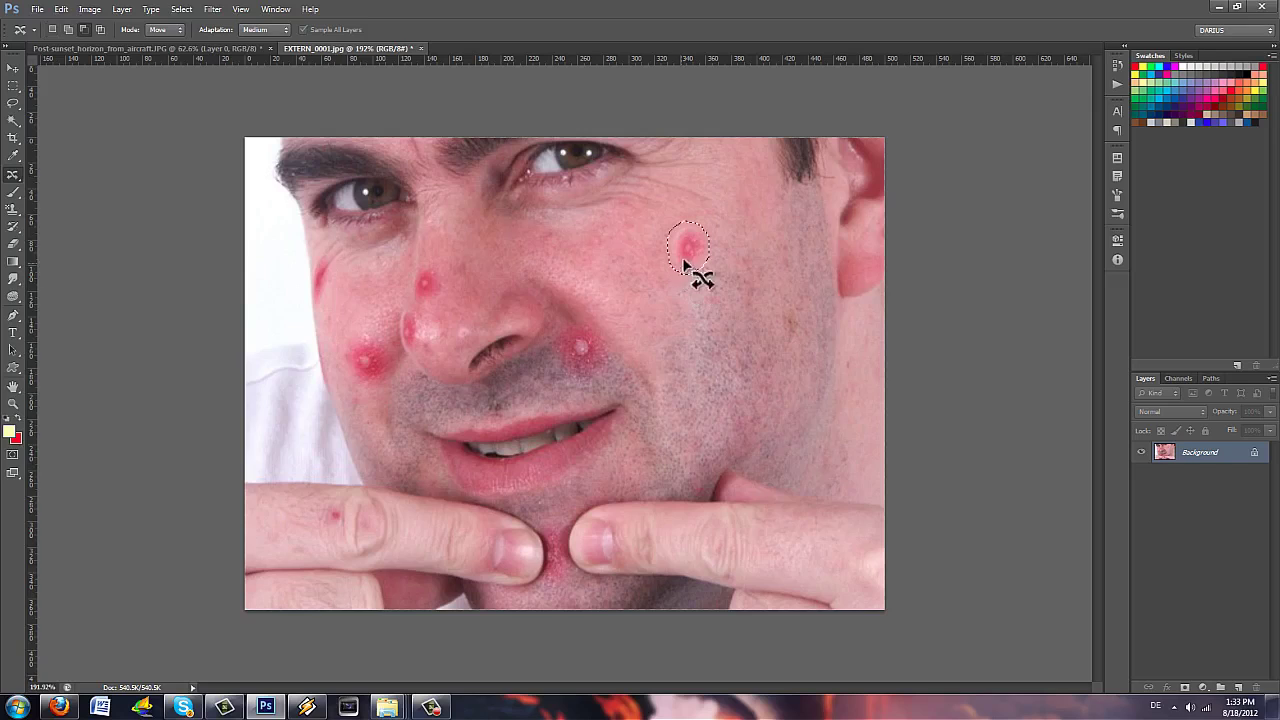
key("ctrl+z")
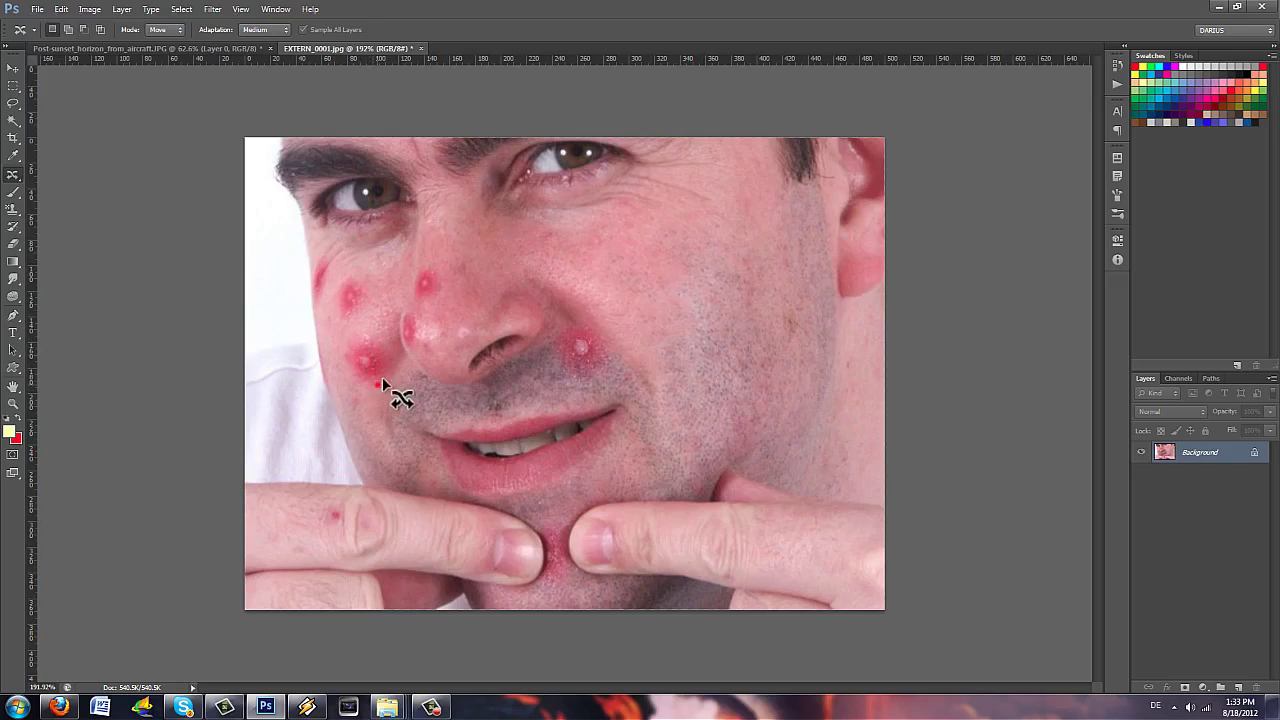
mouse_move(382, 377)
left_mouse_down()
mouse_move(357, 349)
mouse_move(386, 380)
mouse_move(599, 328)
mouse_move(633, 340)
left_mouse_up()
key("ctrl+d")
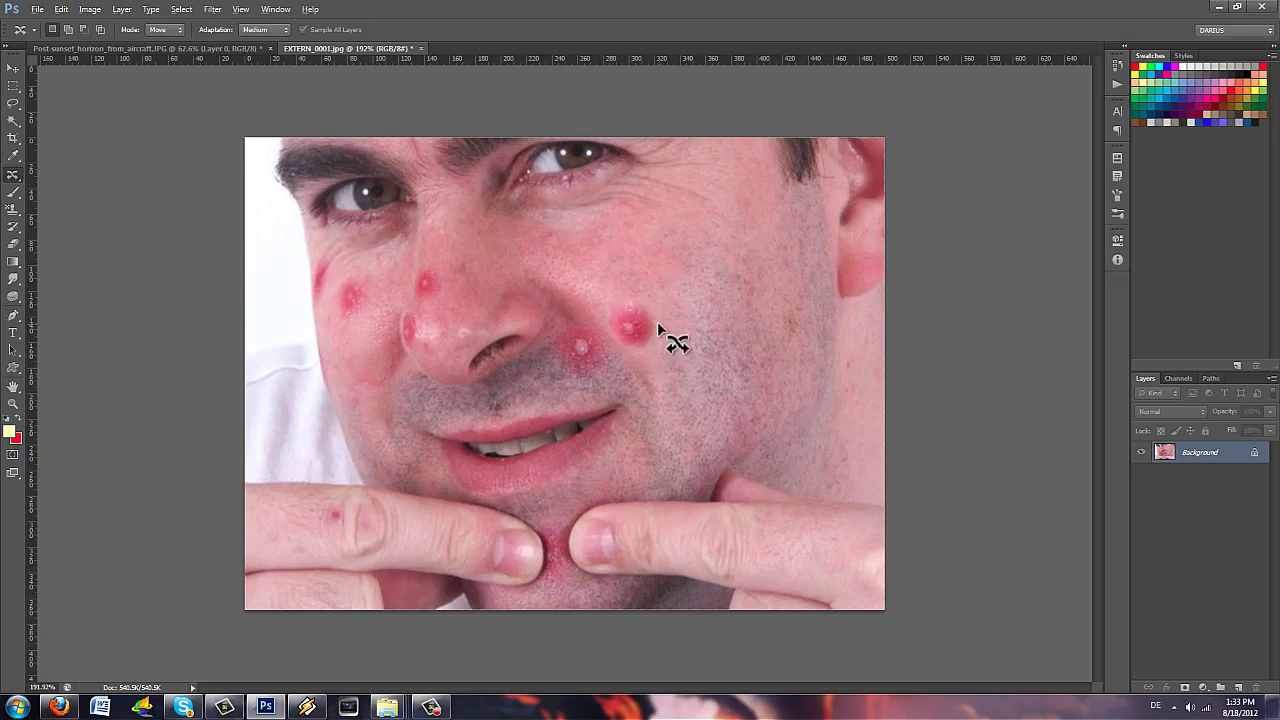
scroll(657, 321, "down", 2)
key("ctrl+alt+z")
key("ctrl+alt+z")
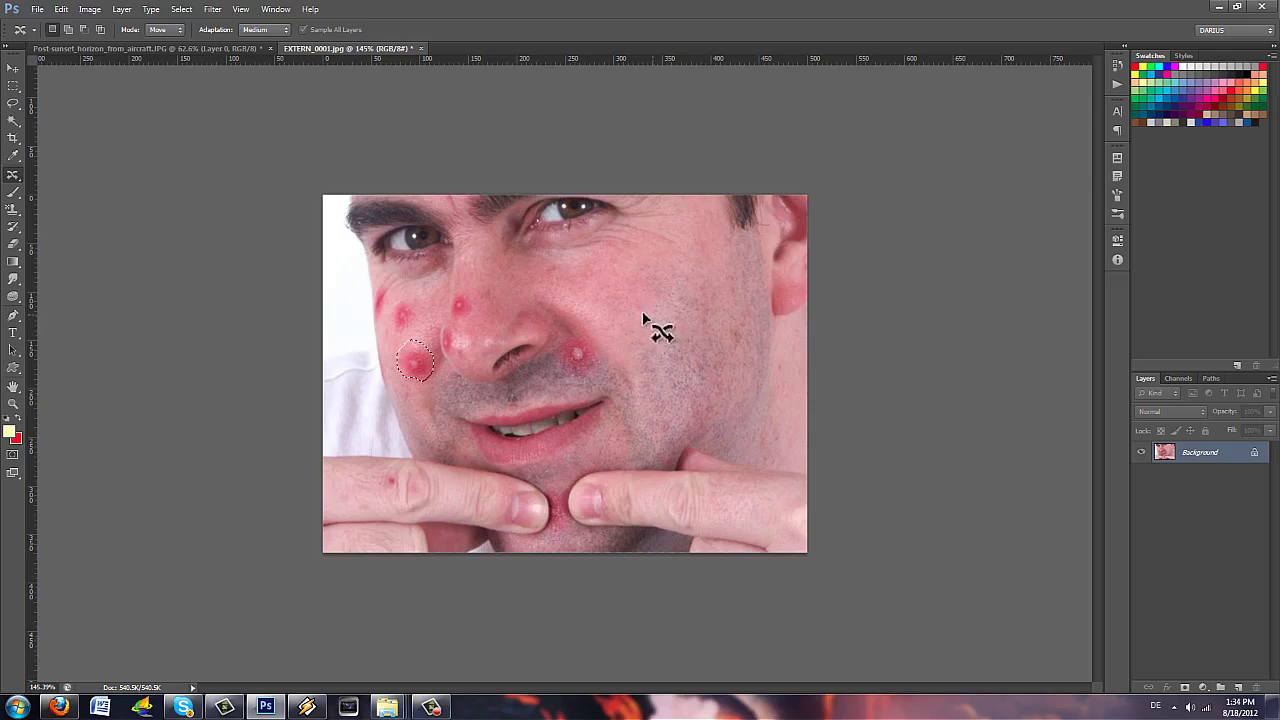
scroll(642, 318, "up", 2)
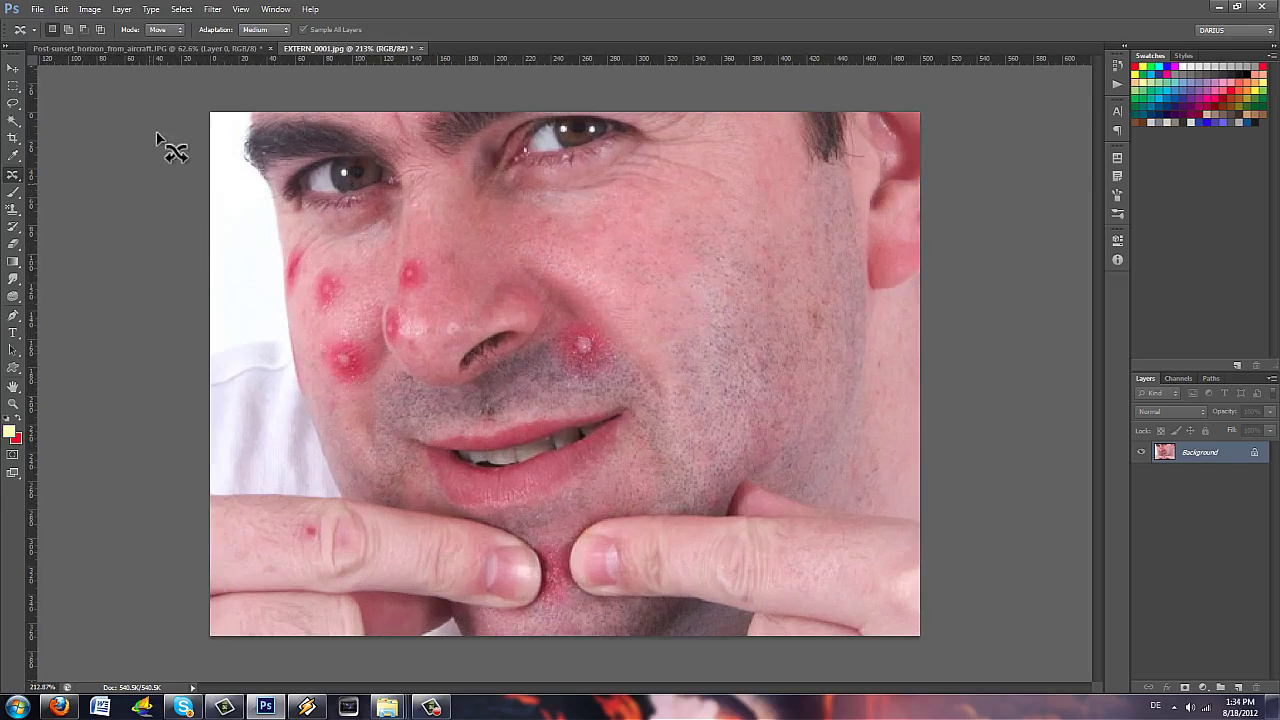
Step: Choose the Red Eye Tool from the healing tool group for the baby photo
right_click(13, 175)
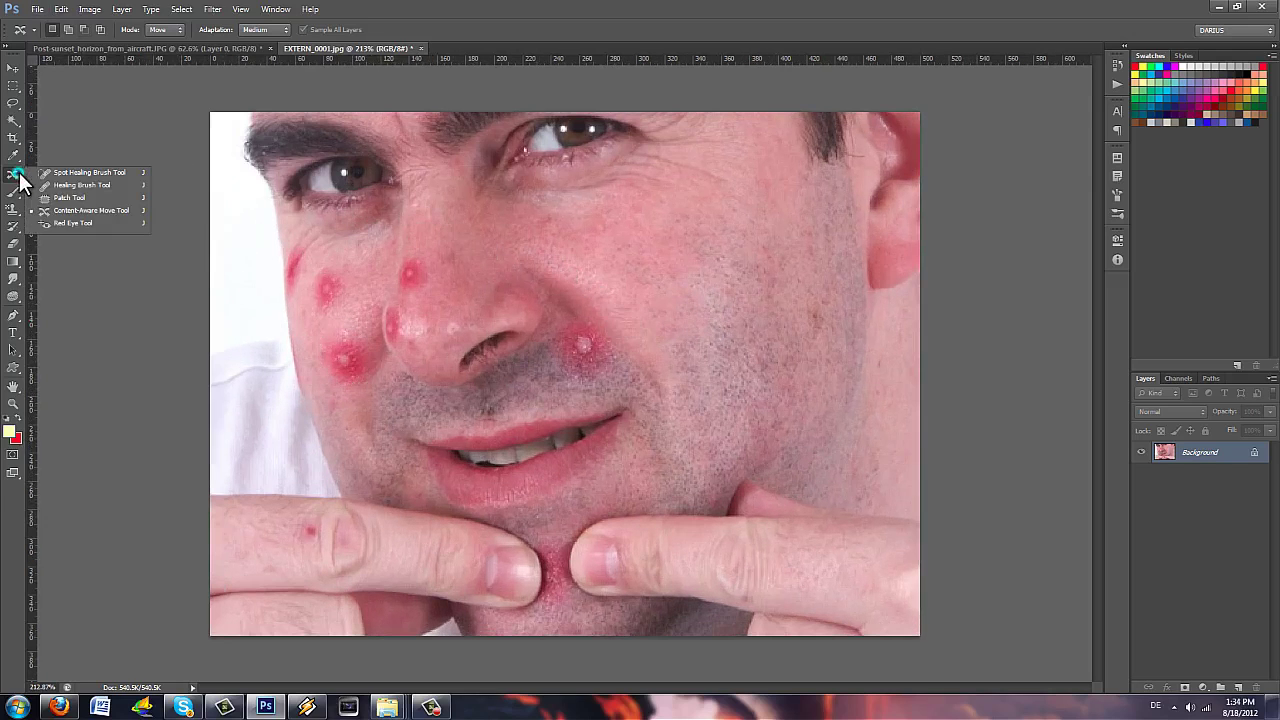
left_click(74, 222)
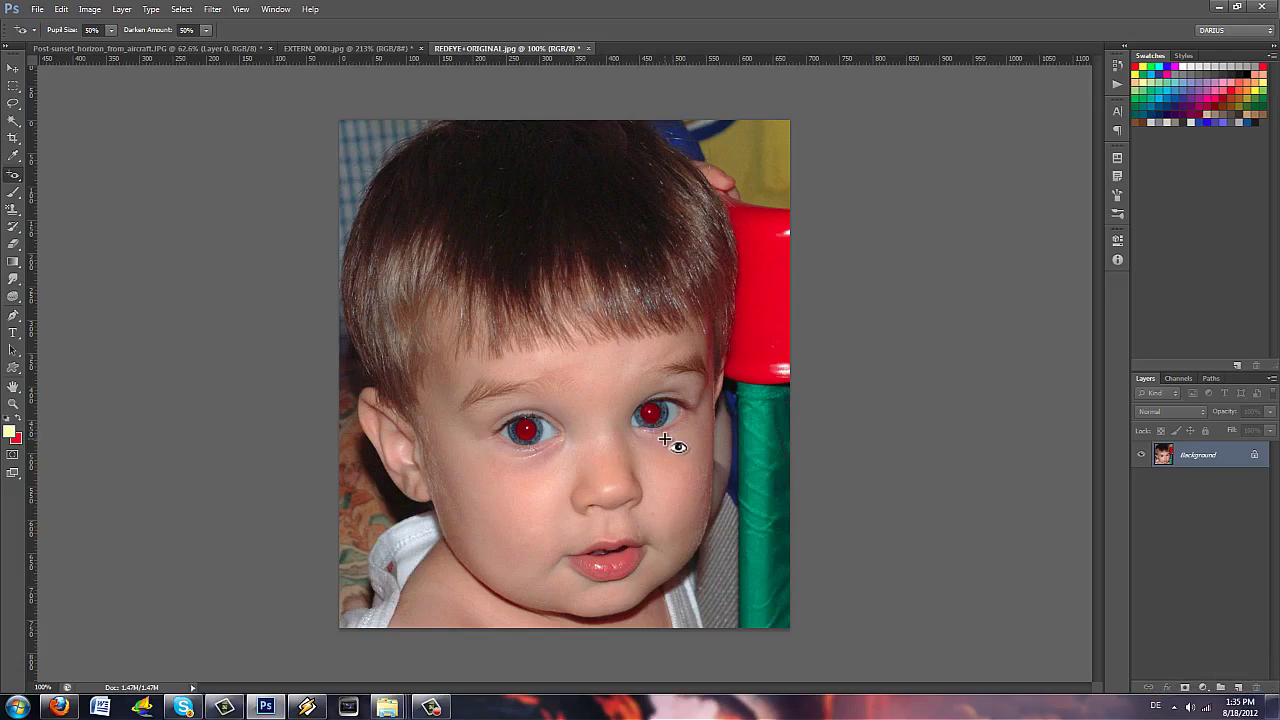
Step: Use the Red Eye Tool on the right pupil, then the left, until both are dark
left_click(646, 412)
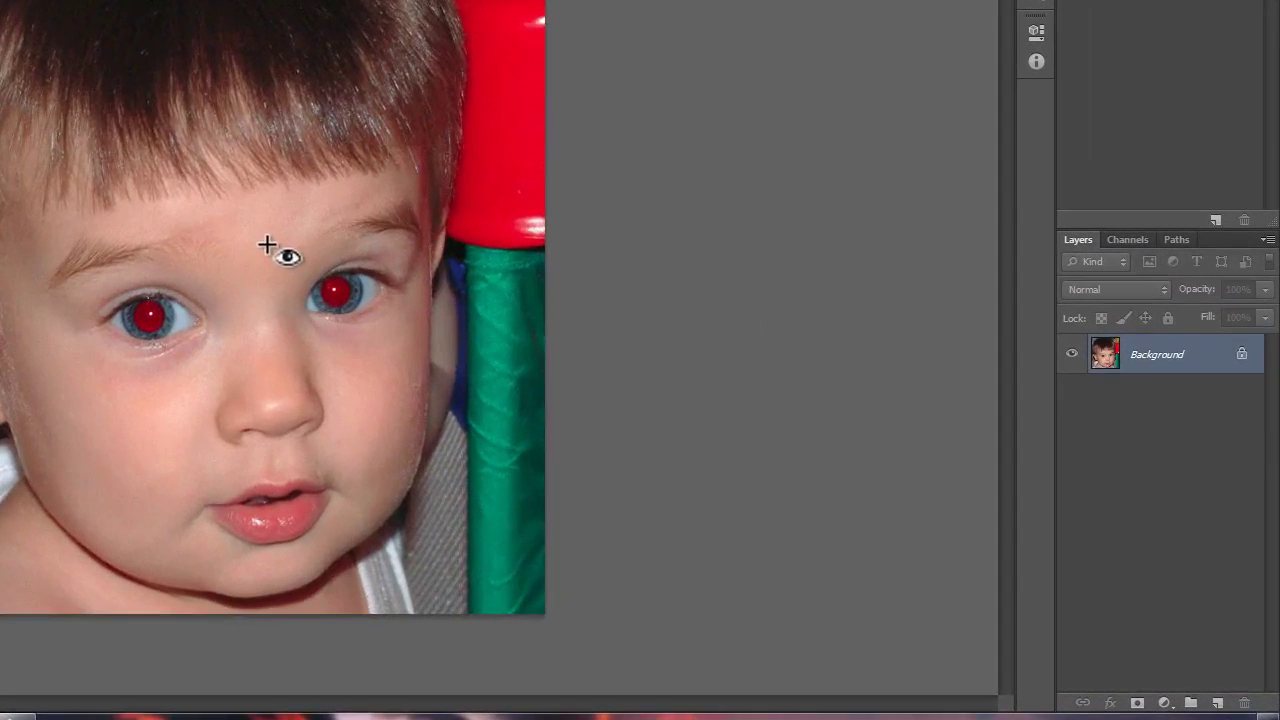
left_click_drag(593, 375, 664, 432)
left_click_drag(372, 326, 429, 344)
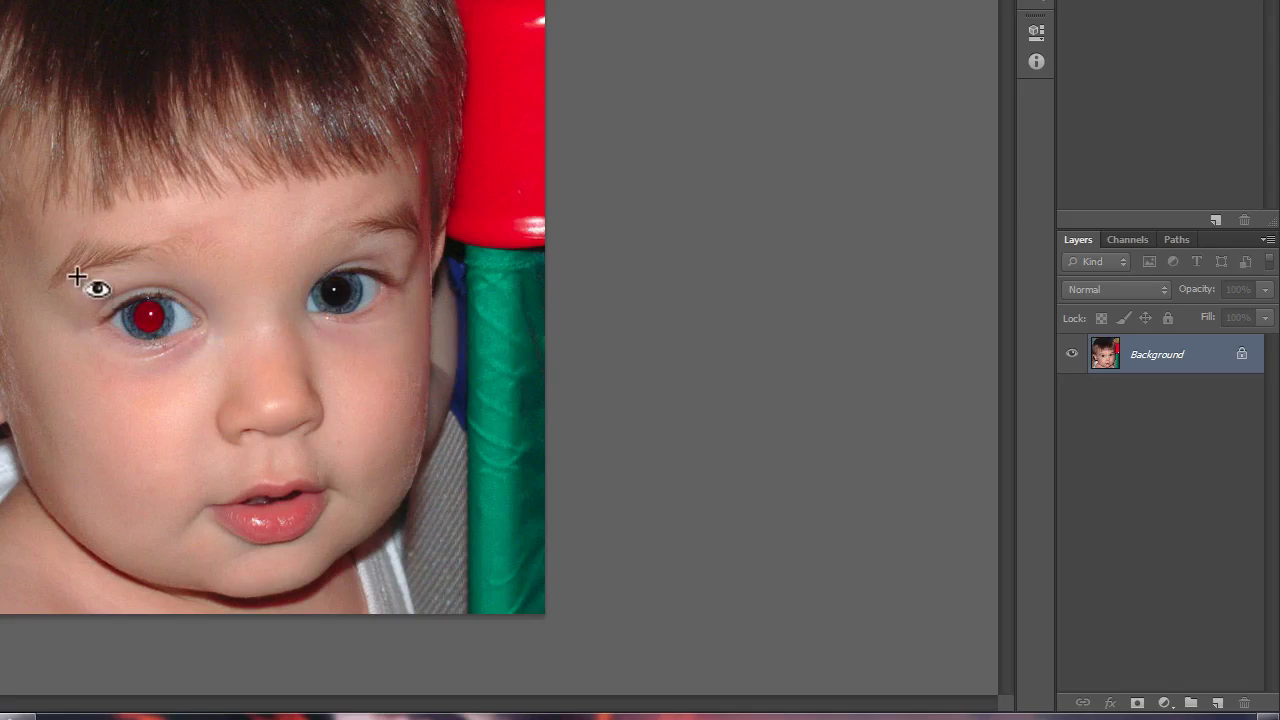
left_click_drag(77, 270, 222, 364)
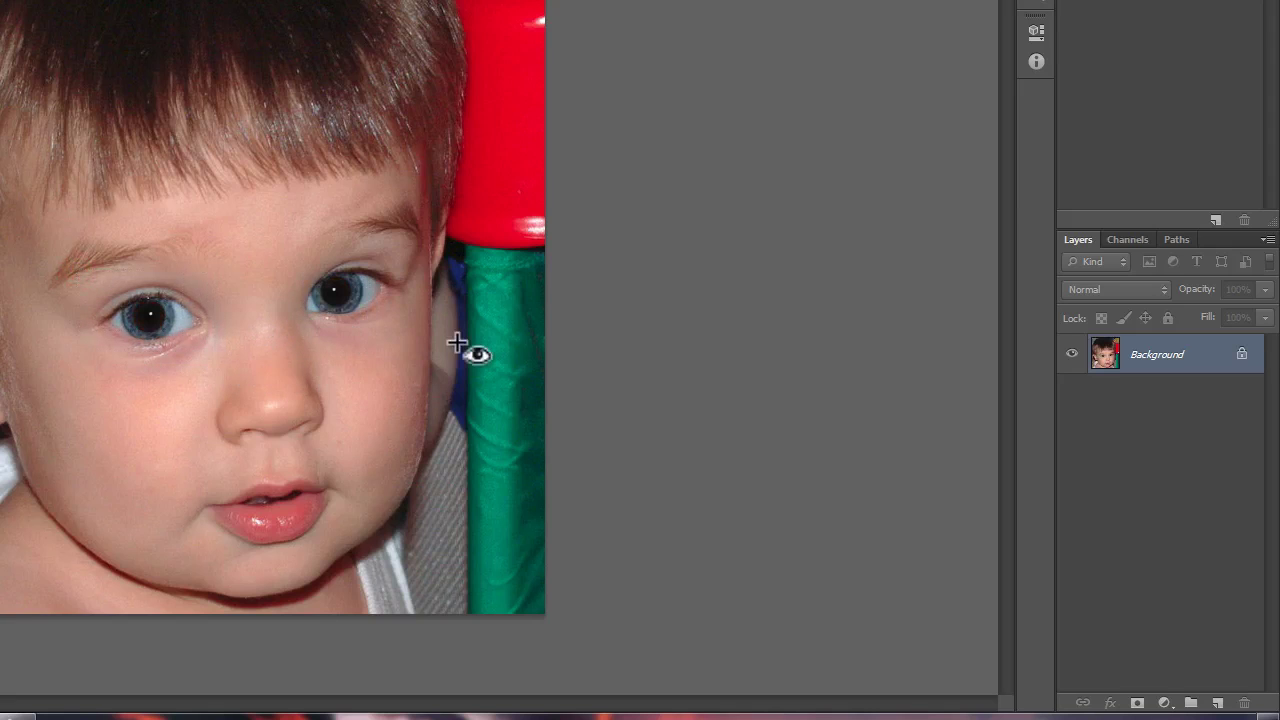
key("ctrl+minus")
key("ctrl+minus")
key("ctrl+minus")
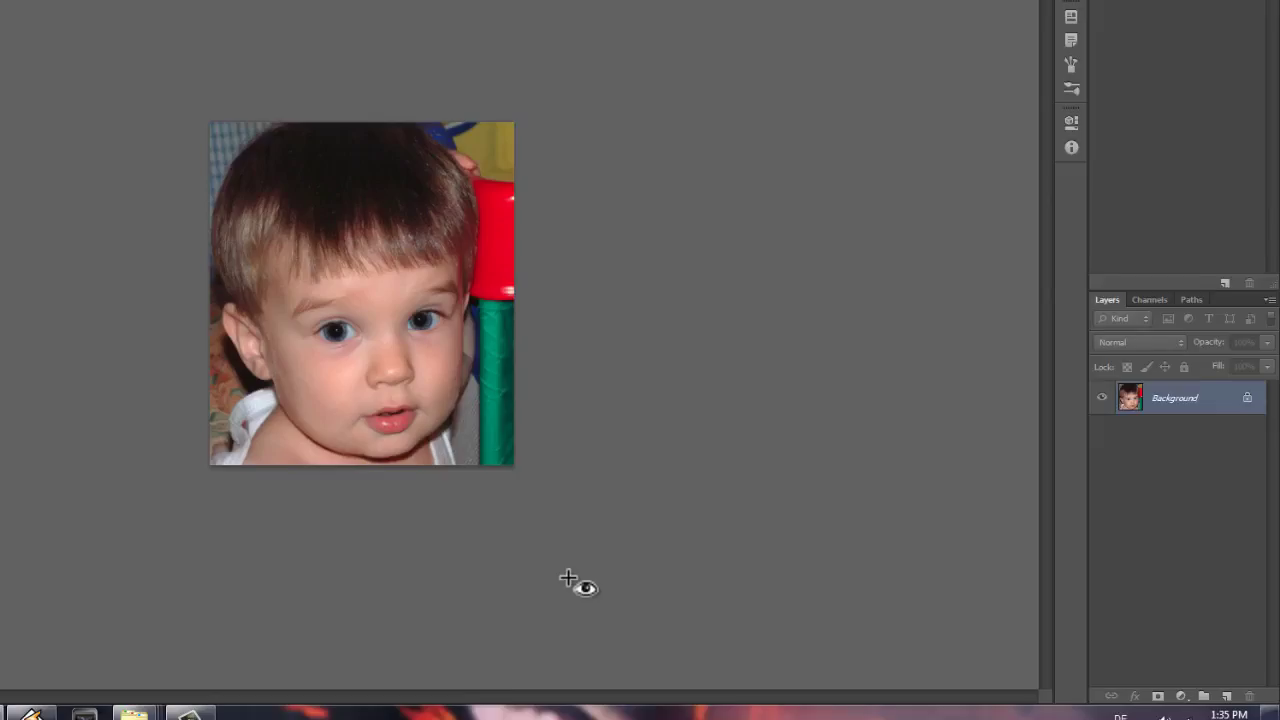
key("ctrl+plus")
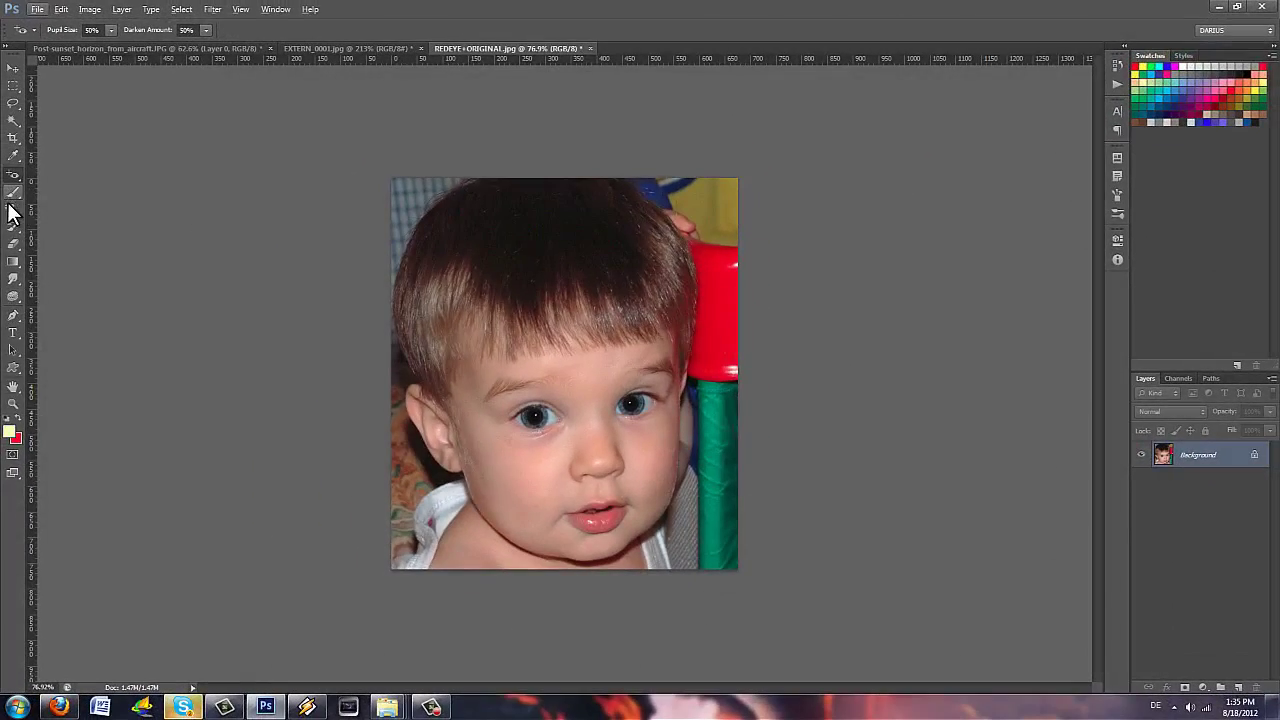
Step: Make the Brush Tool active and briefly check its brush tip settings
left_click(15, 193)
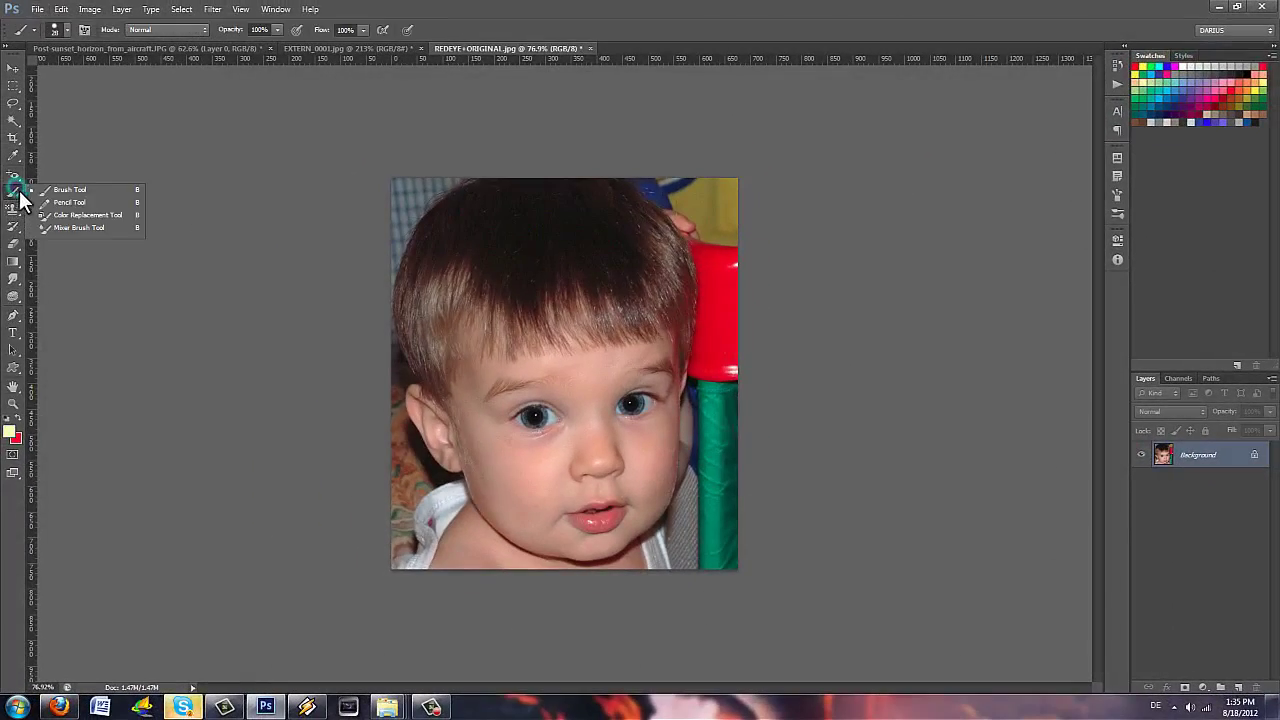
left_click(77, 192)
left_click(82, 29)
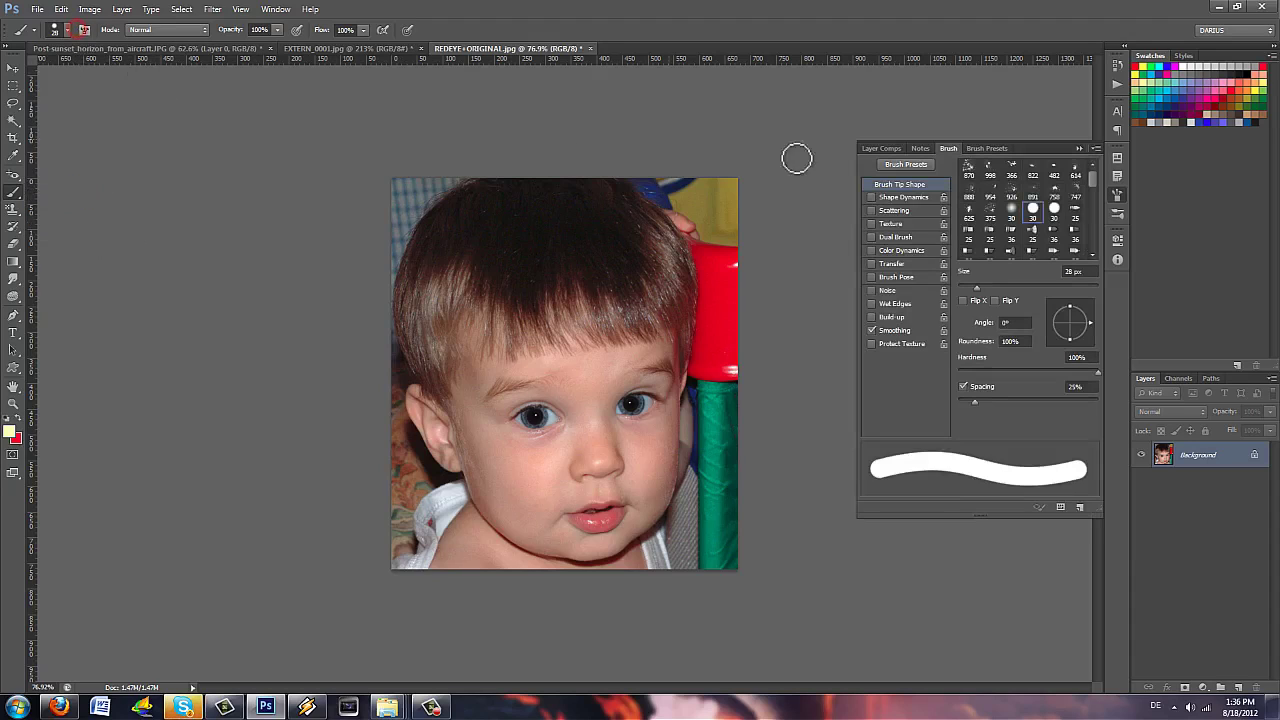
left_click(1083, 148)
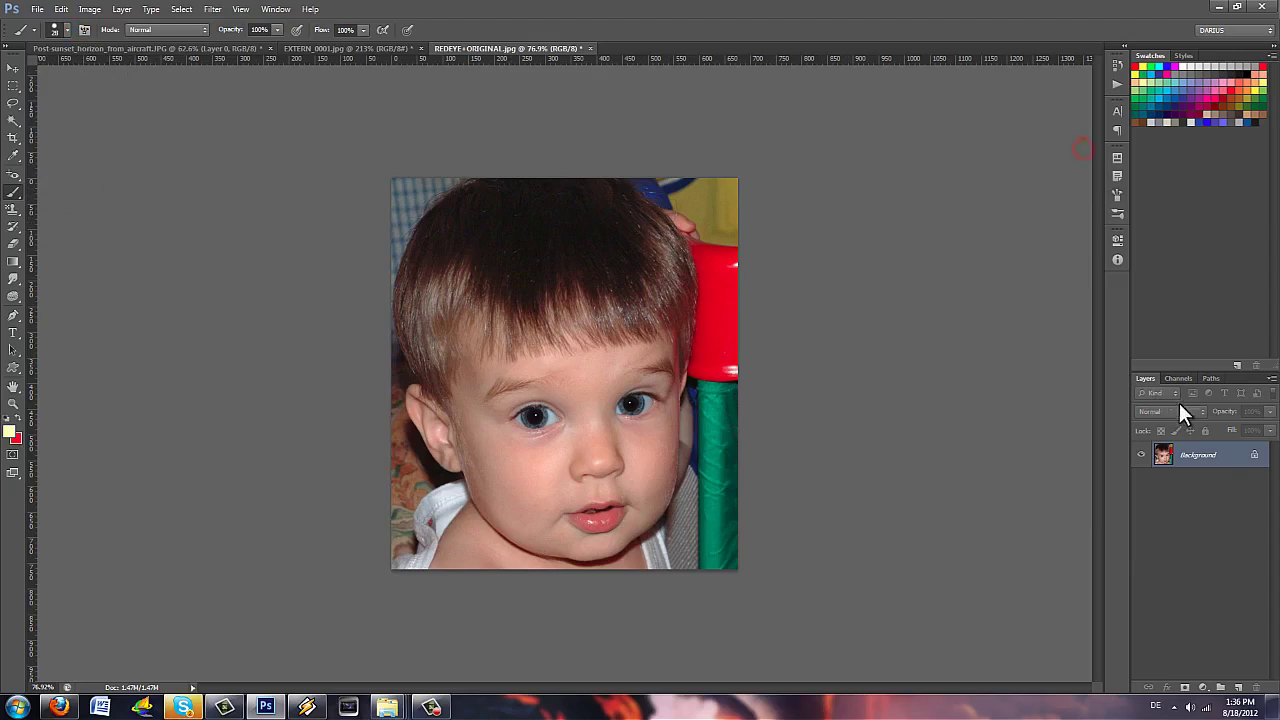